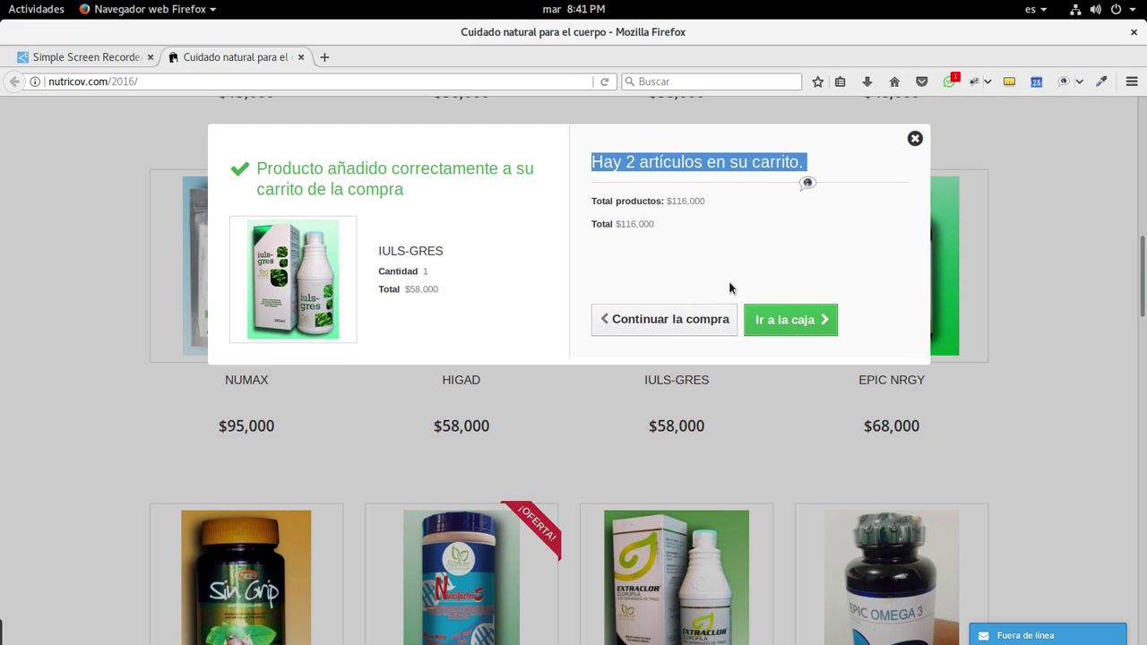
- Close the added-product confirmation and add one NUTRIFAOR to the shopping cart
left_click(915, 140)
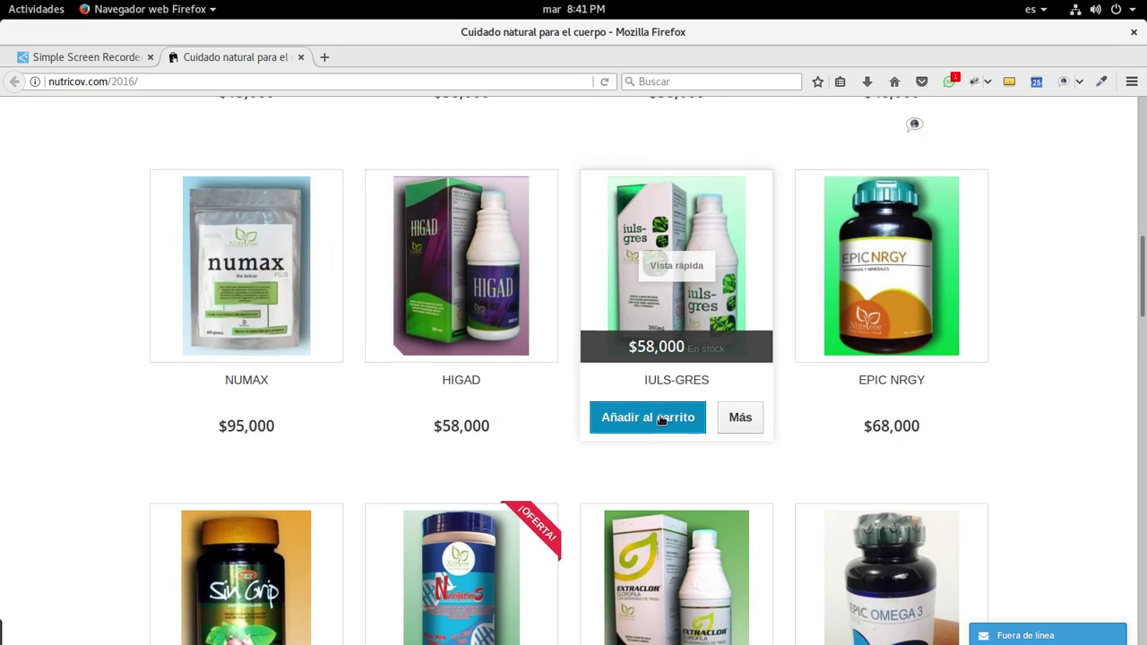
scroll(657, 415, "down", 3)
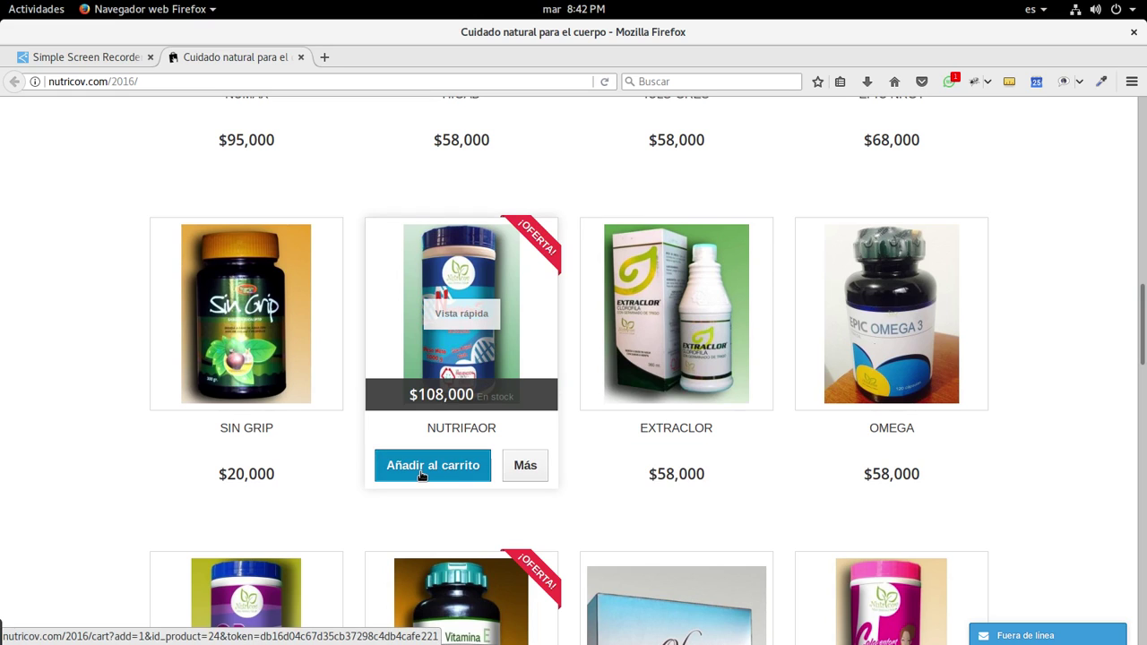
double_click(421, 474)
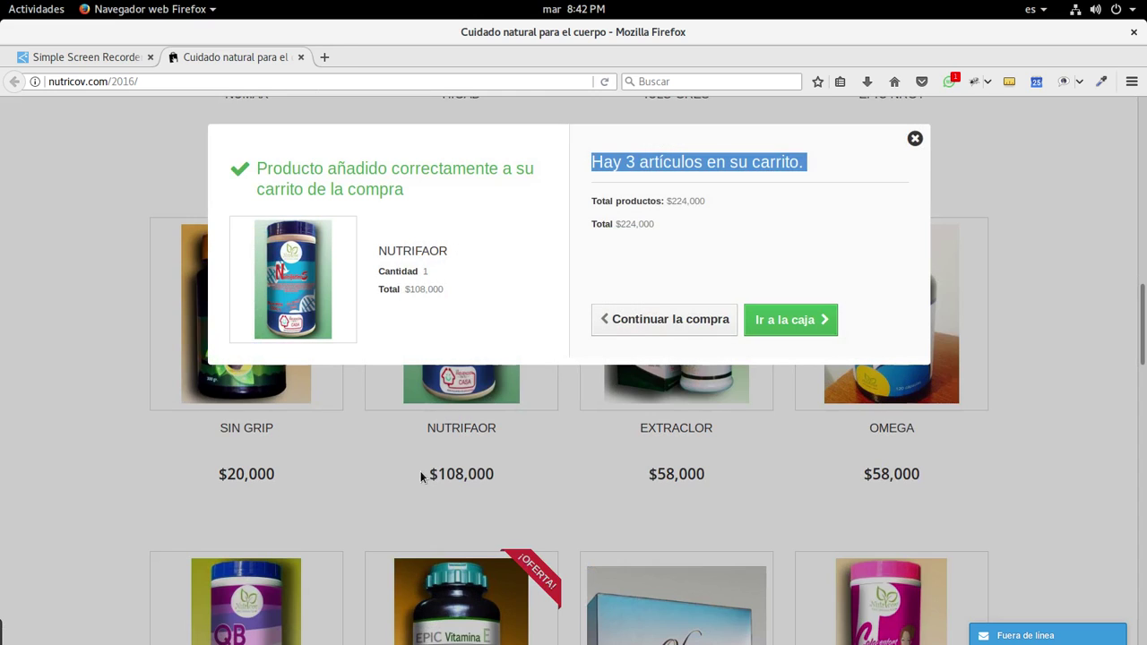
- Check the number of items in the cart confirmation and proceed to the cart summary
left_click(598, 163)
left_click_drag(598, 164, 794, 164)
left_click(792, 325)
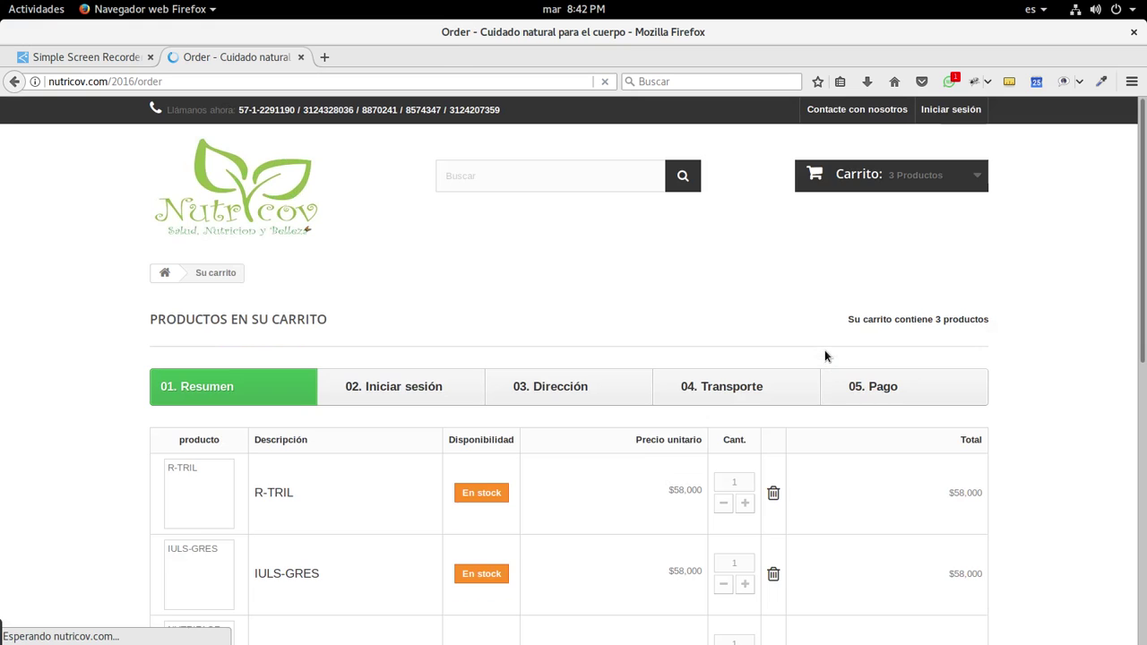
- Raise the R-TRIL quantity in the cart to 2 and lower it back to 1
scroll(649, 325, "down", 1)
scroll(649, 325, "down", 2)
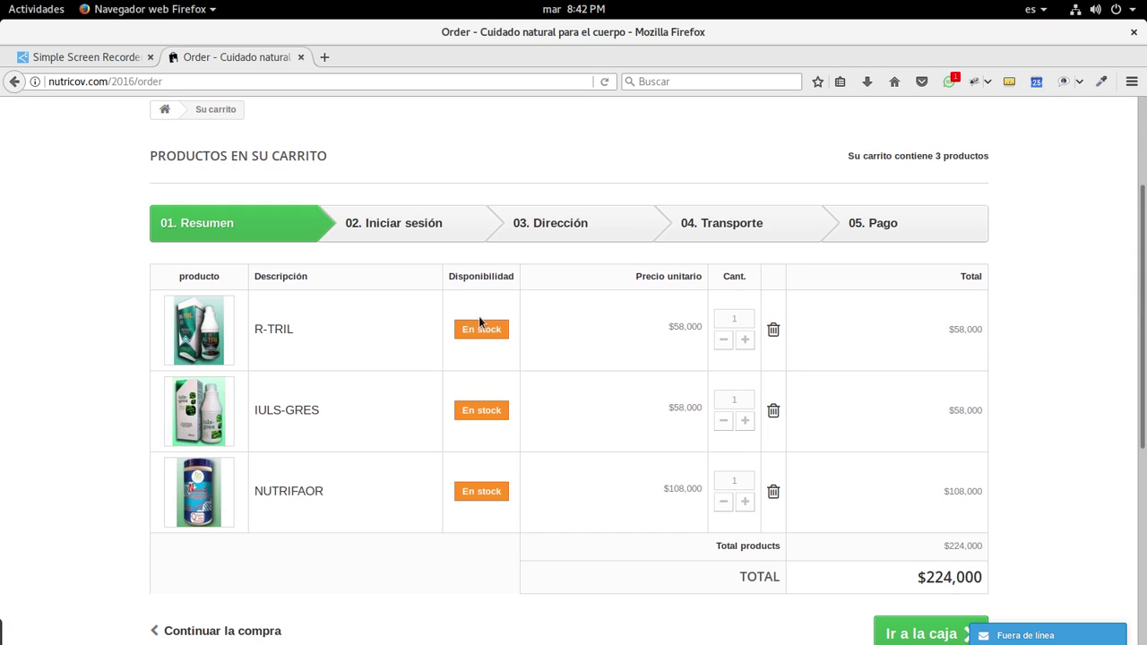
left_click(745, 340)
left_click(745, 340)
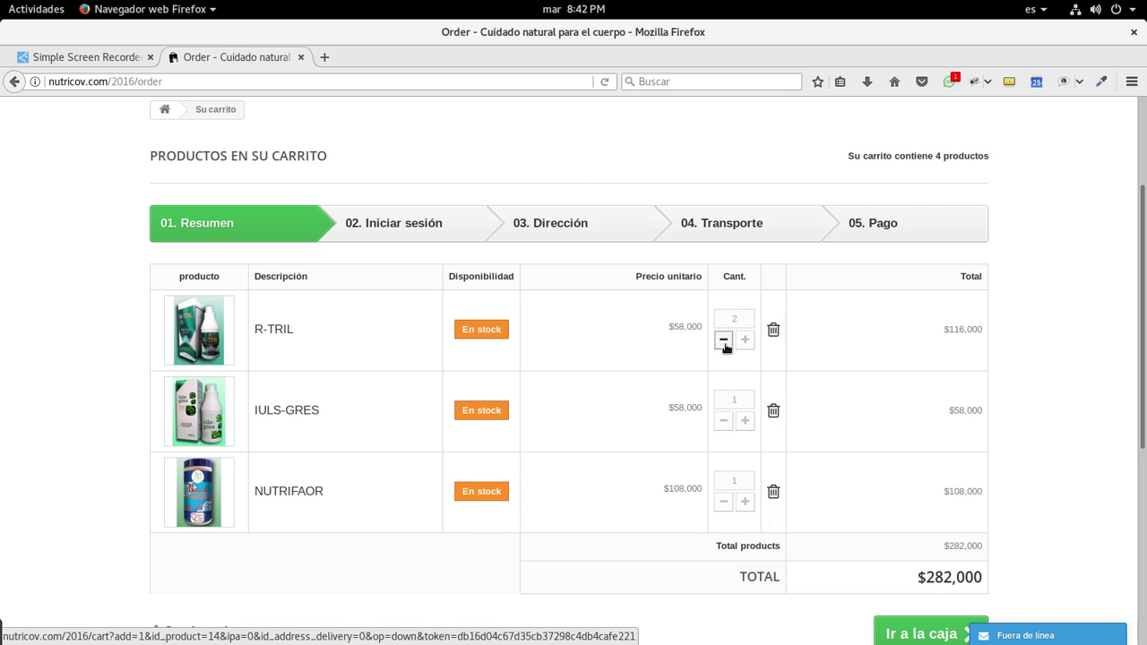
left_click(724, 341)
left_click(724, 342)
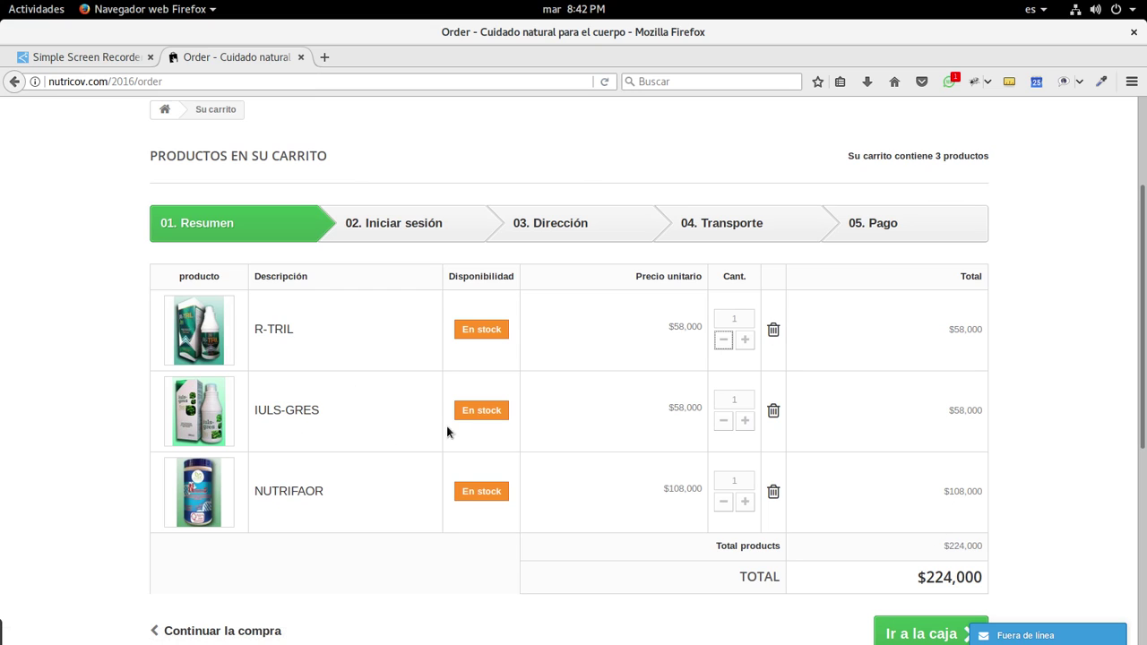
- Remove IULS-GRES from the cart and check the order total
left_click(776, 418)
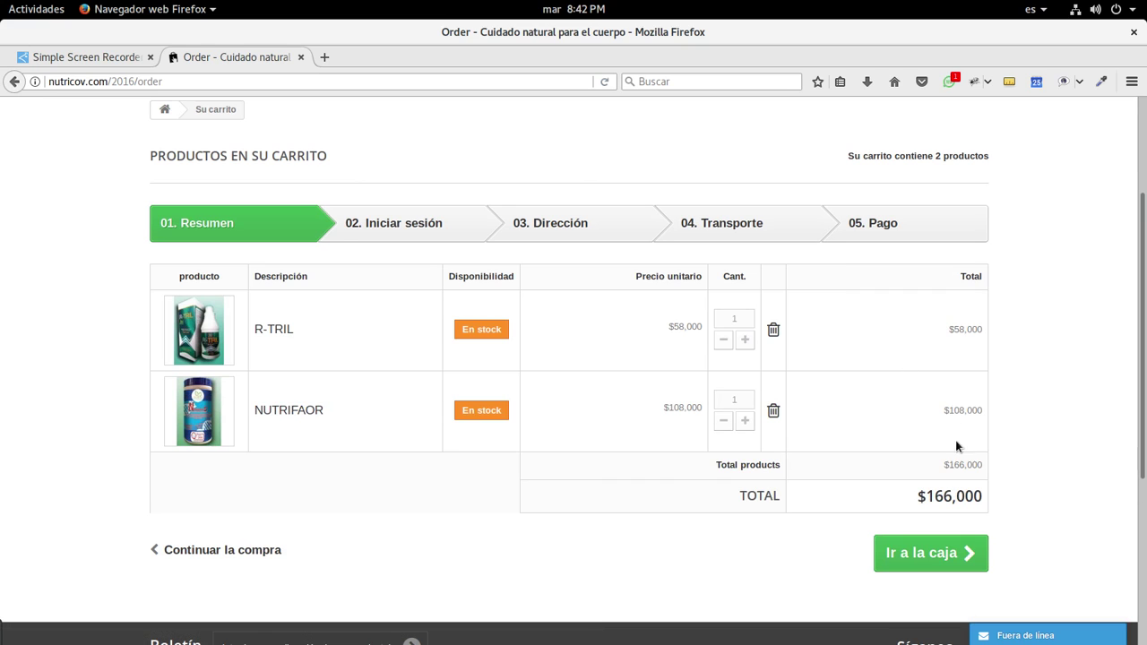
left_click_drag(915, 502, 983, 498)
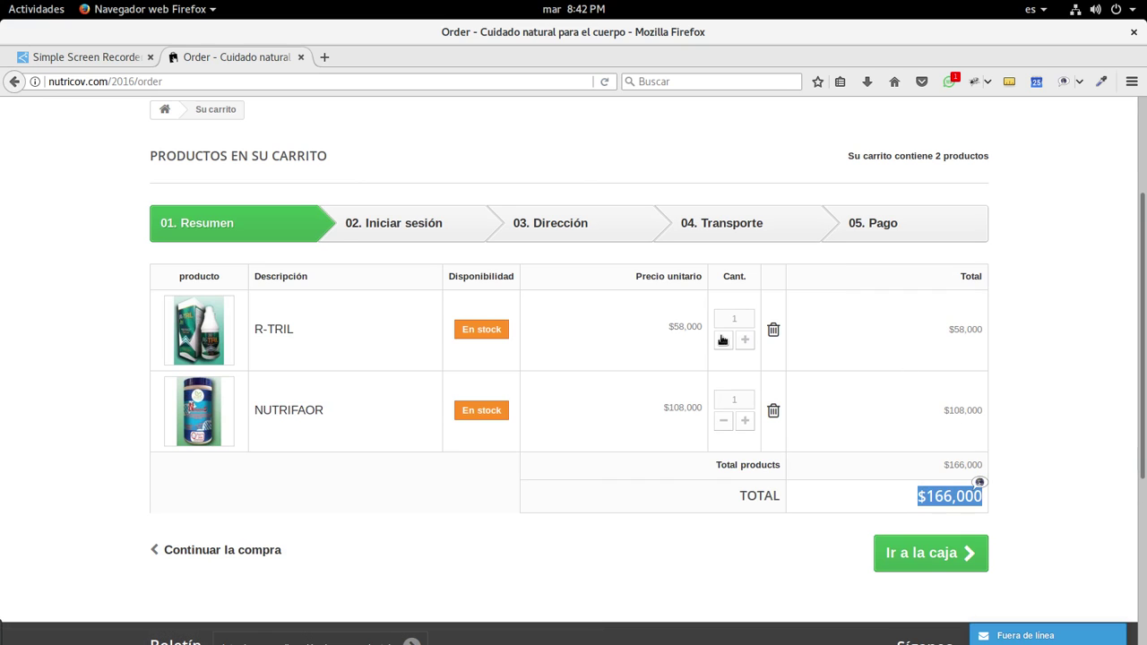
left_click(678, 326)
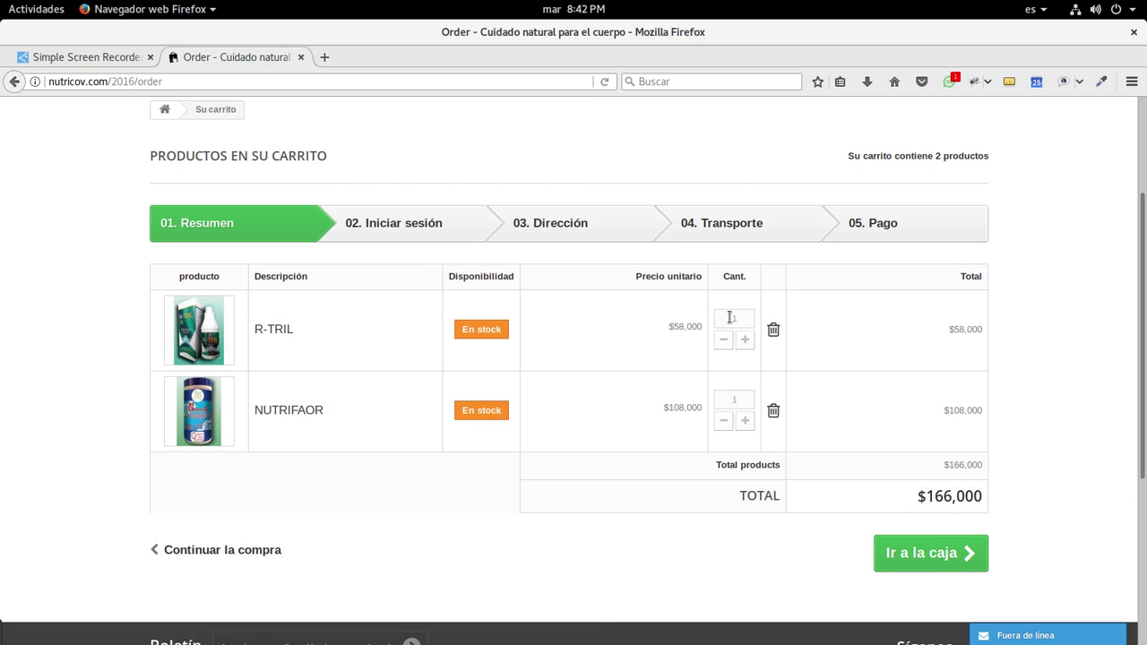
- Review the remaining cart products and continue to the sign-in stage of the checkout
key("Tab")
left_click_drag(341, 410, 261, 410)
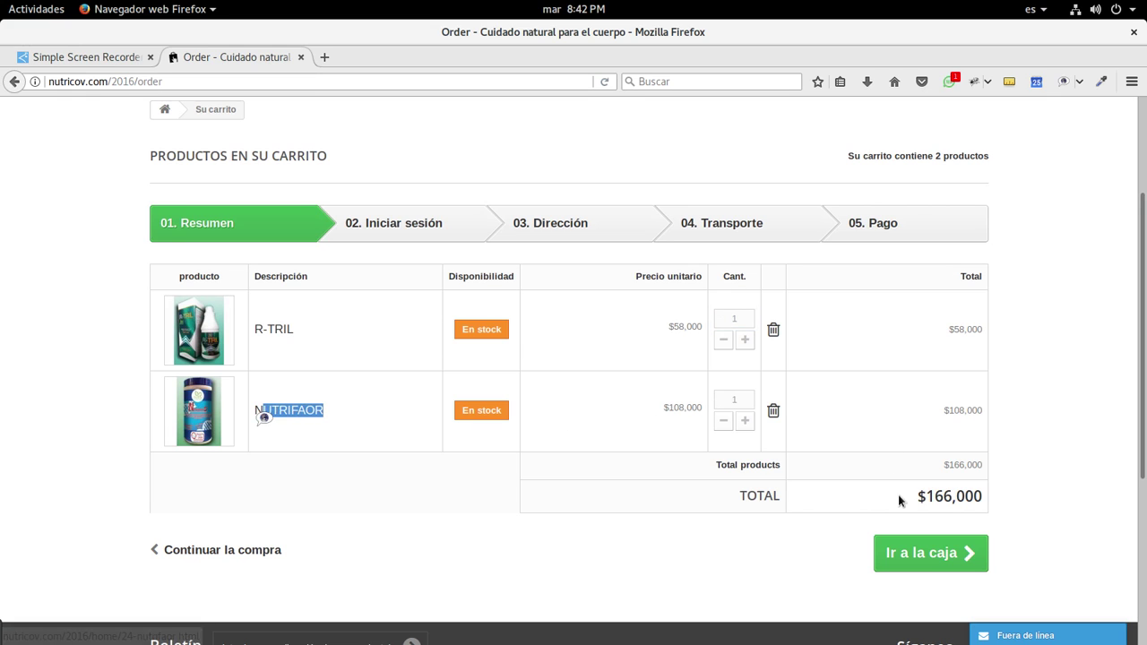
scroll(947, 475, "up", 1)
scroll(947, 473, "down", 1)
left_click(927, 553)
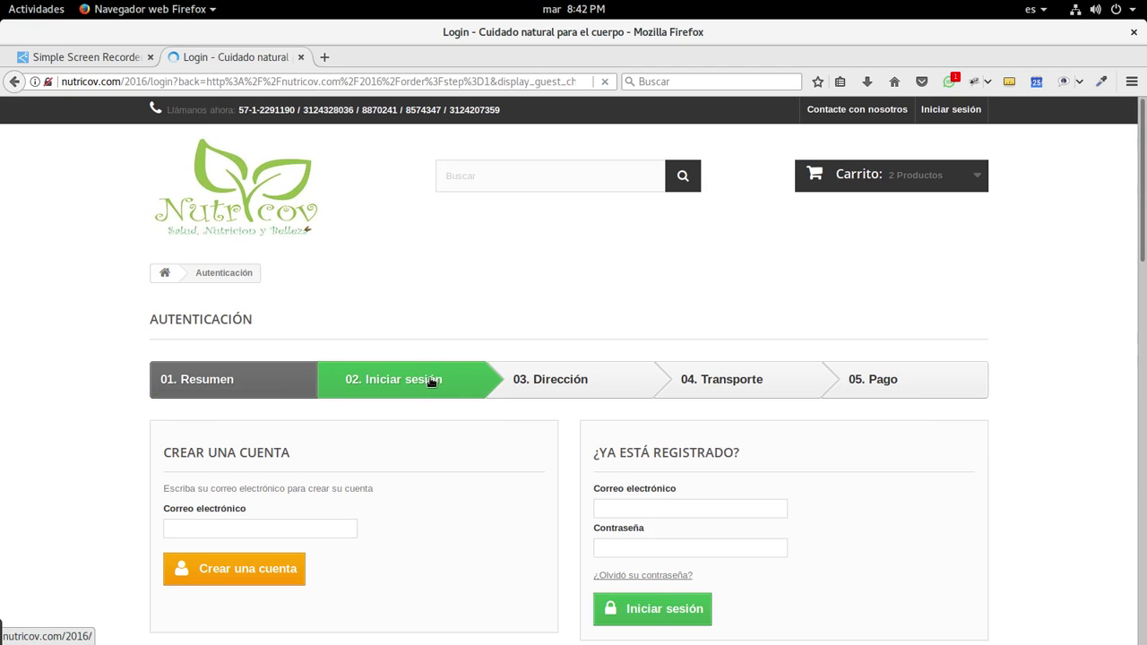
- Sign in as an already registered customer with the saved account e-mail and password
scroll(501, 409, "down", 3)
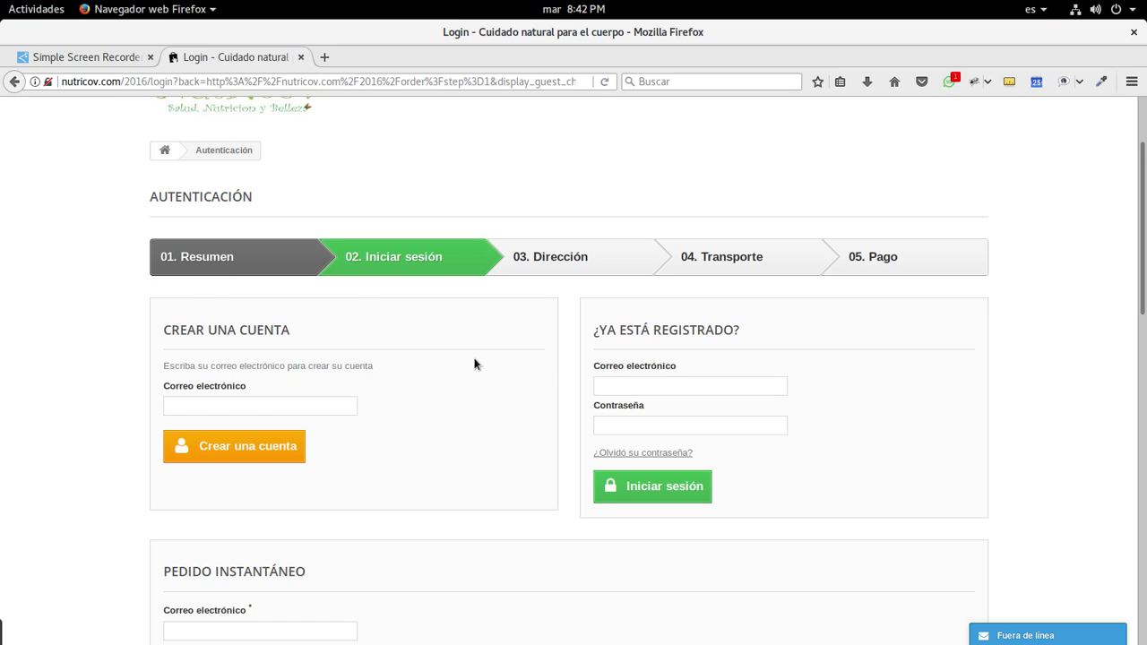
left_click(635, 389)
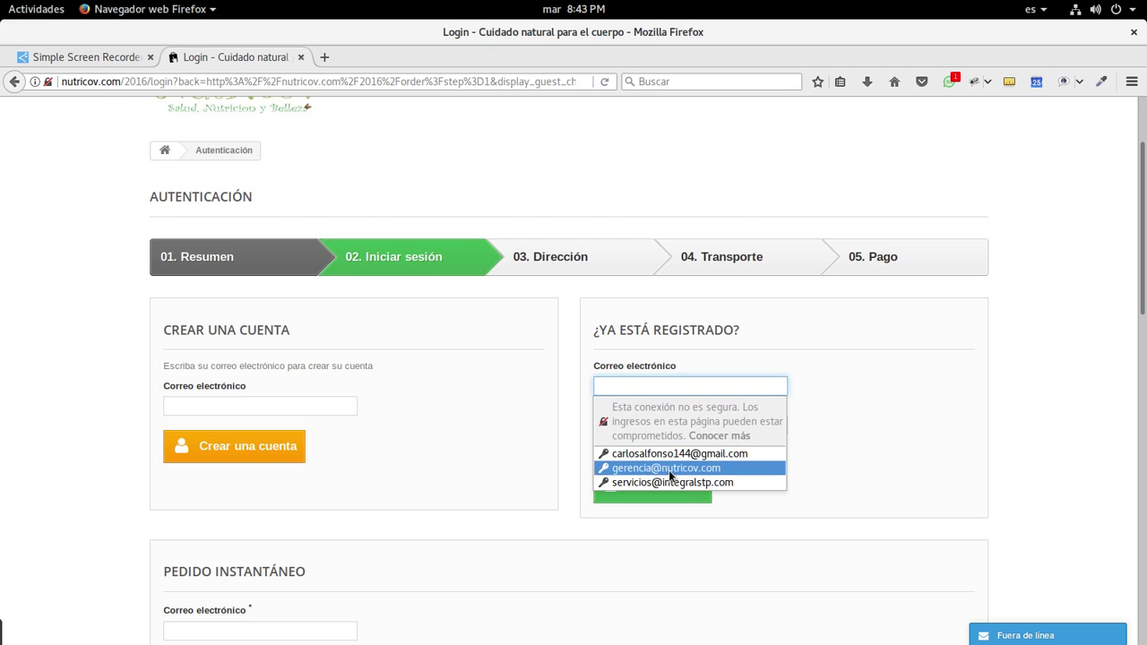
left_click(692, 482)
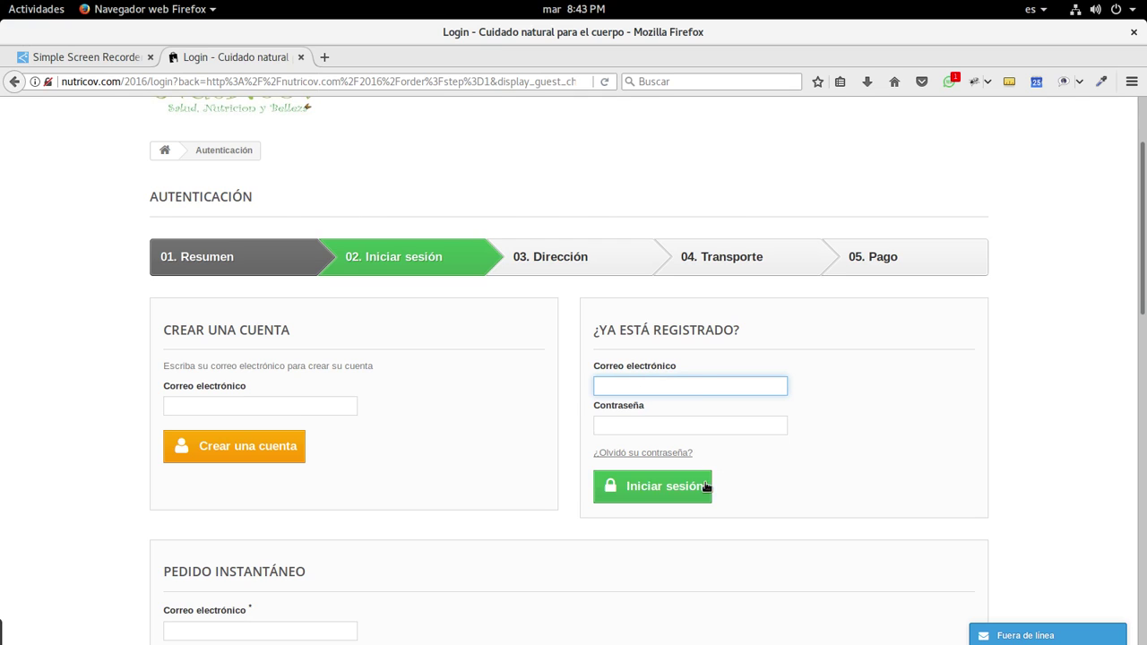
left_click(657, 488)
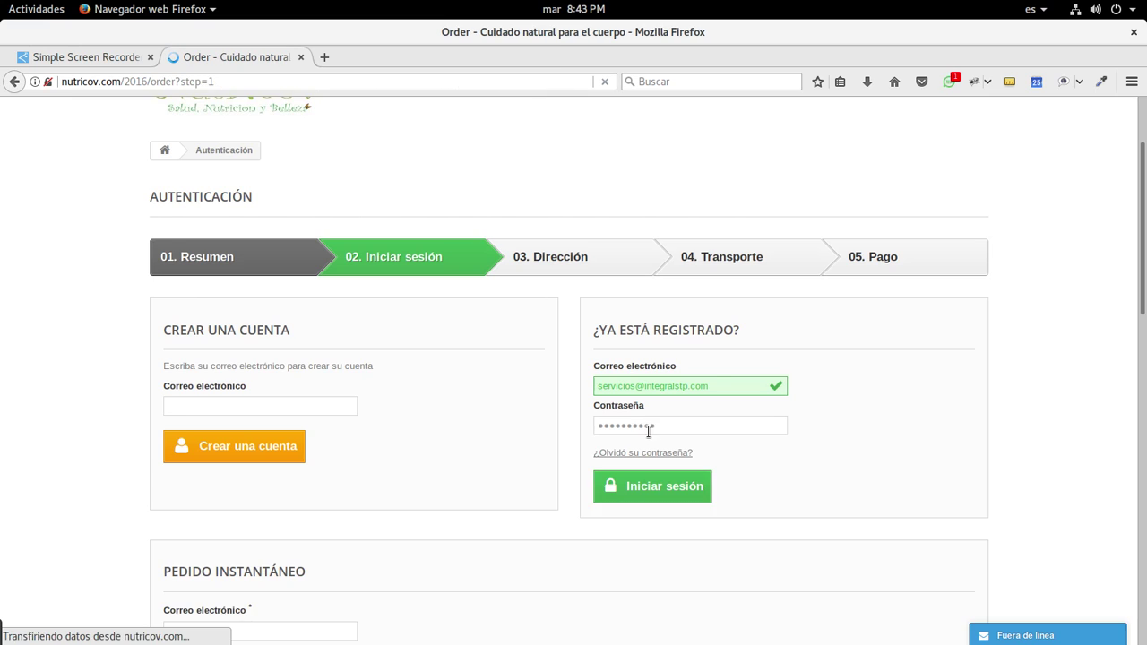
- Review the delivery and billing addresses and continue to the shipping stage without adding an order comment
scroll(548, 447, "down", 4)
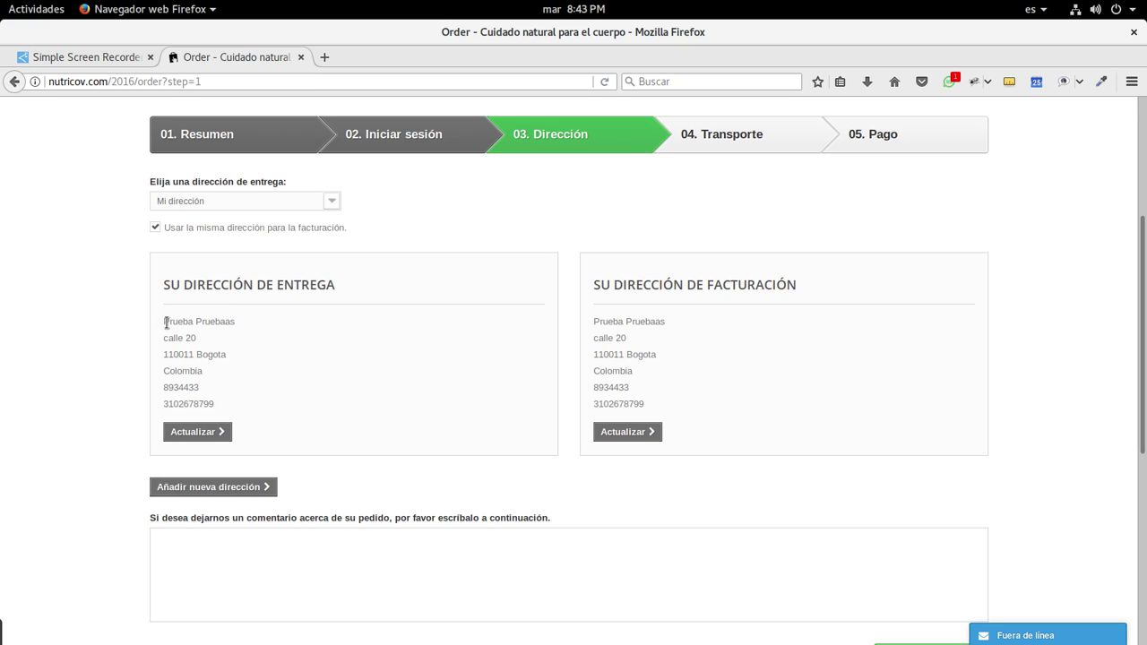
left_click_drag(163, 321, 364, 413)
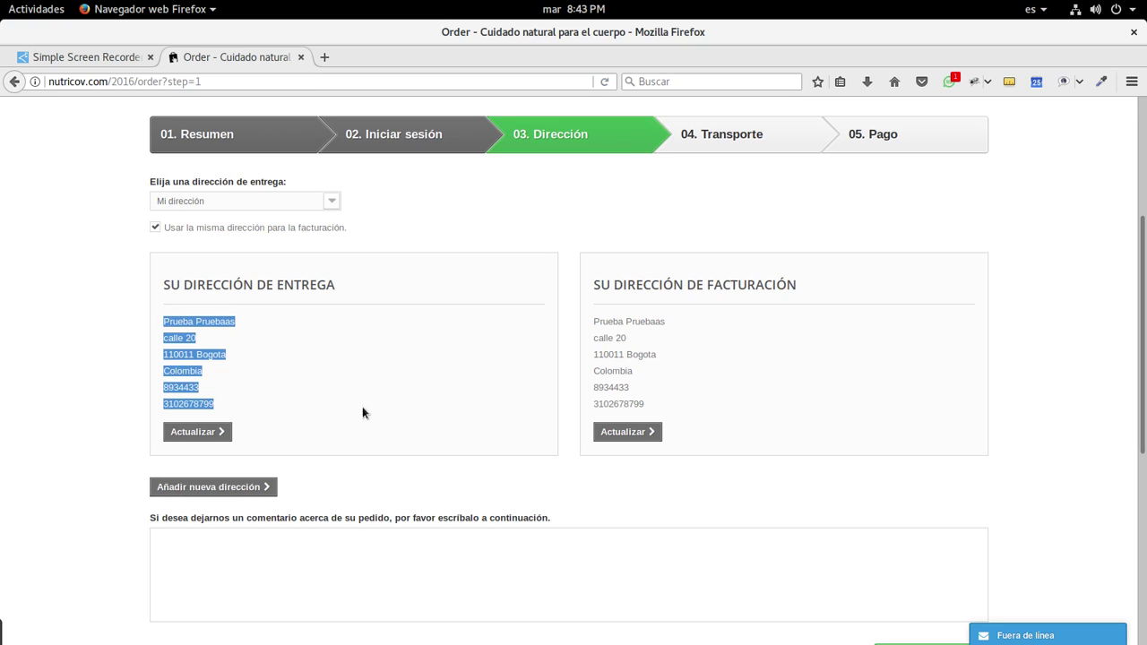
left_click_drag(594, 328, 673, 405)
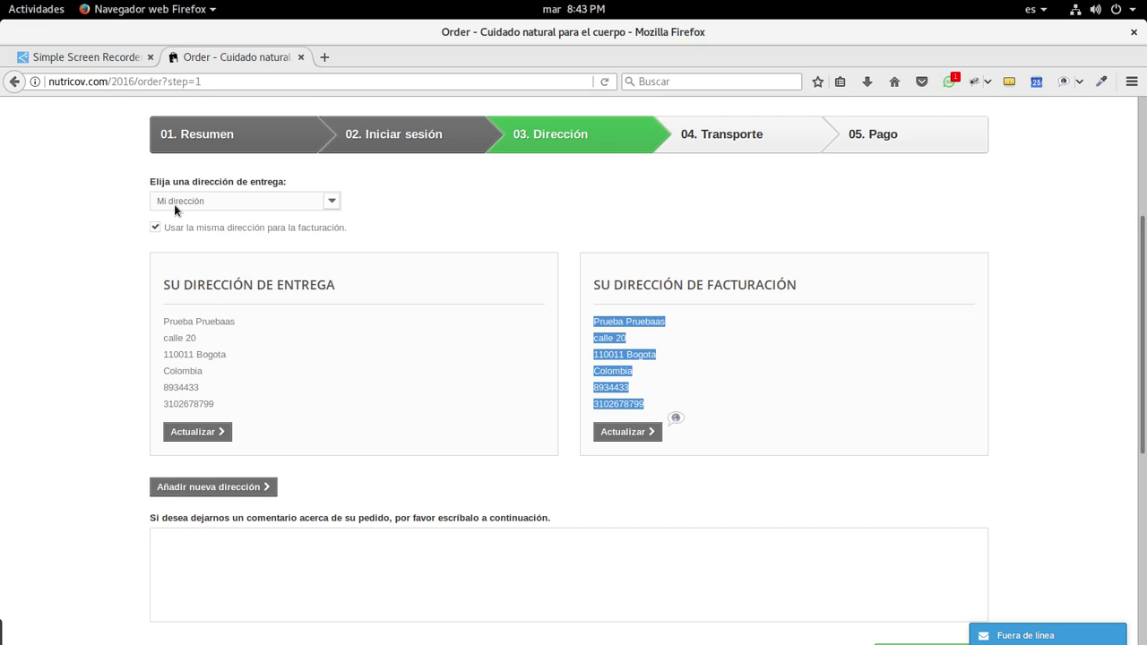
left_click(235, 331)
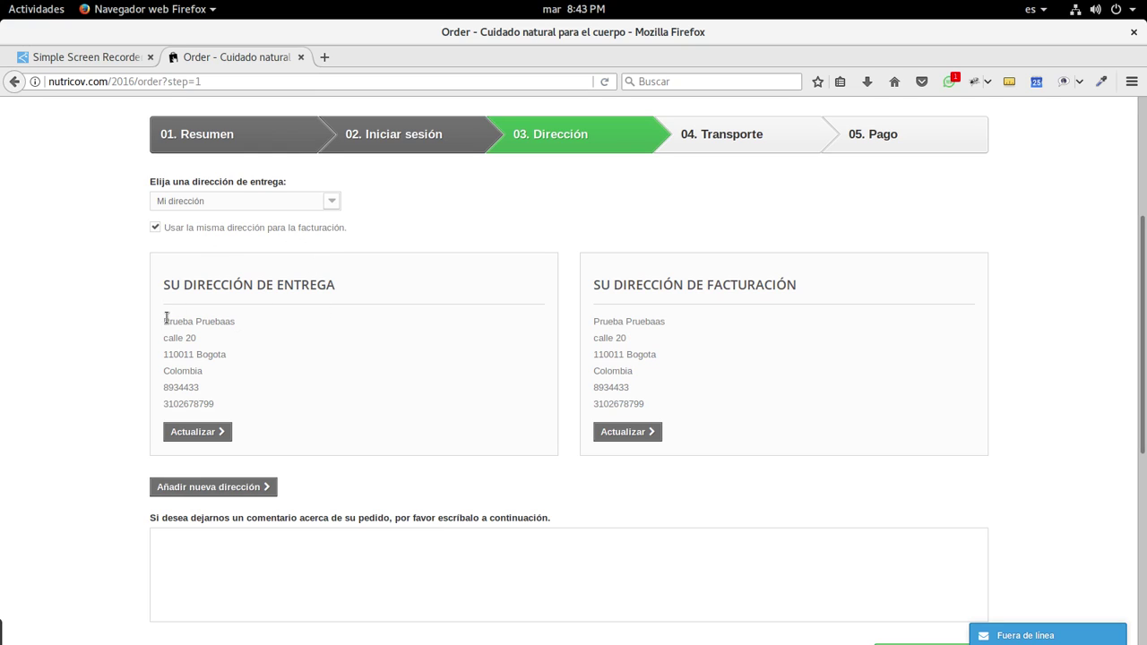
left_click_drag(168, 320, 272, 378)
left_click(282, 380)
scroll(494, 391, "down", 2)
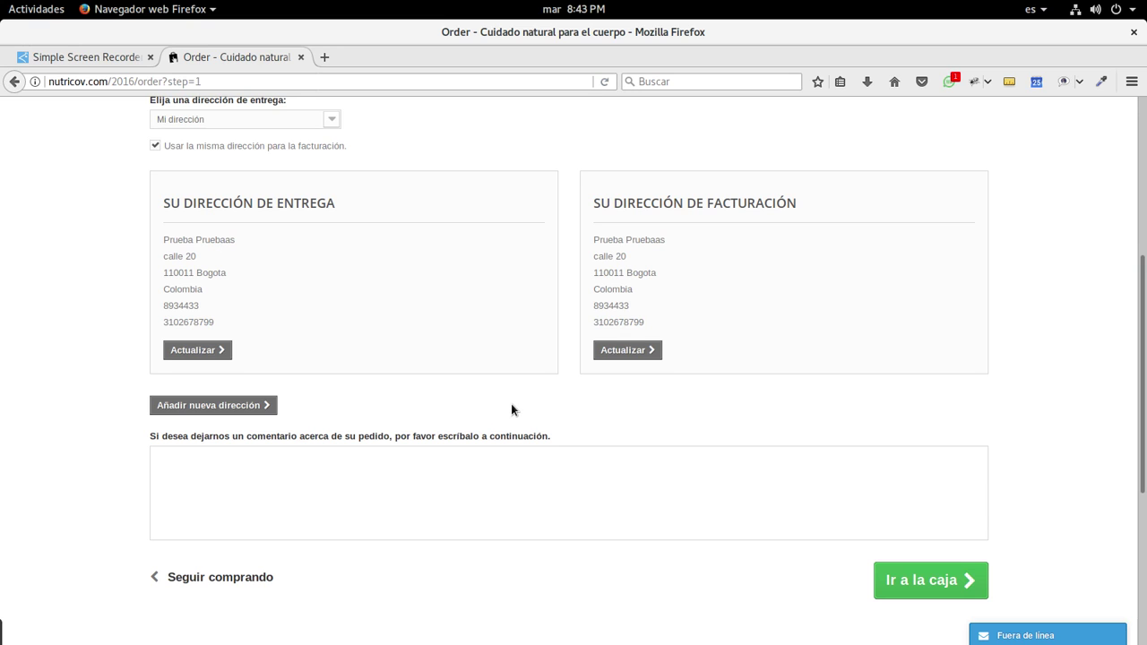
scroll(528, 439, "down", 2)
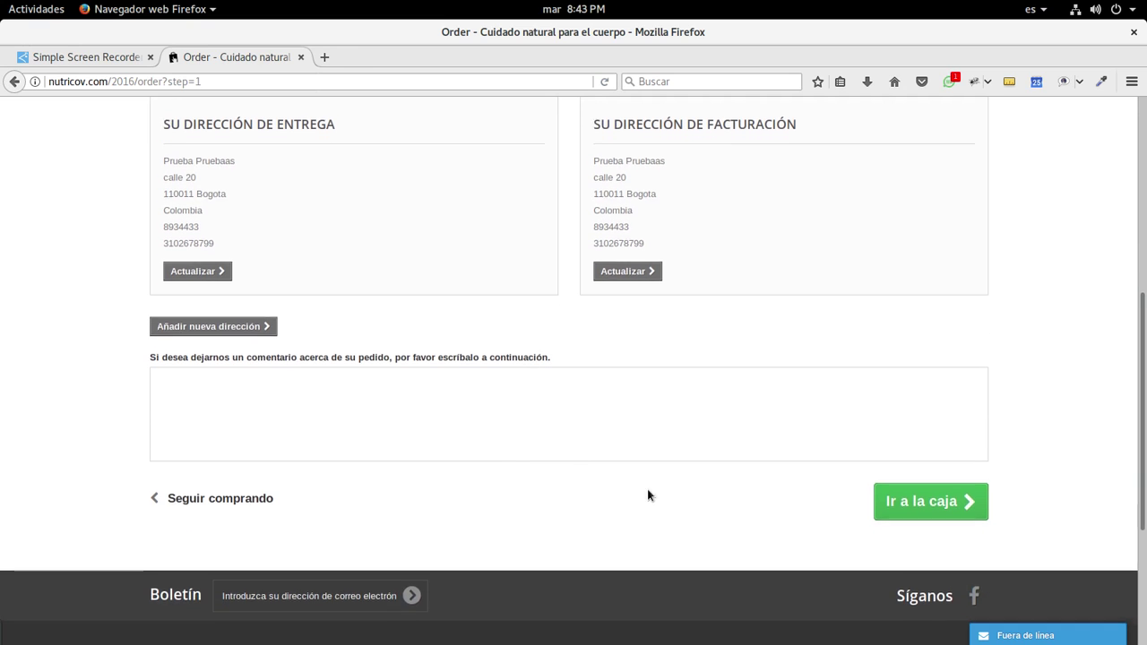
left_click(906, 502)
scroll(532, 417, "up", 7)
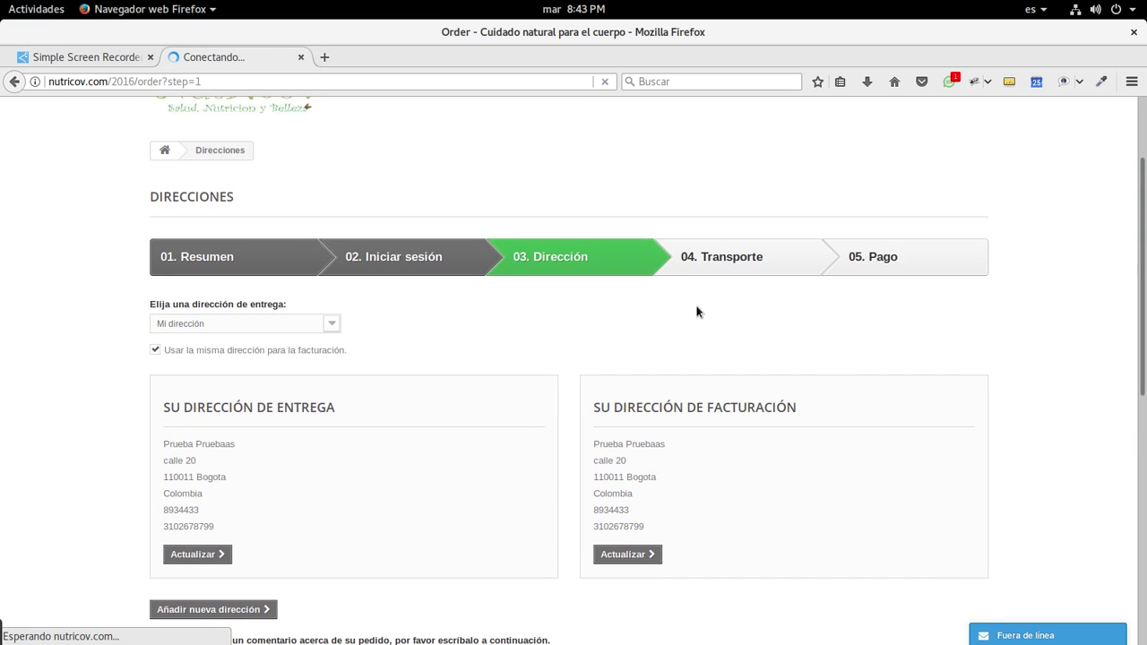
- Keep the free in-store pickup option, accept the general conditions of sale and continue to the payment stage
scroll(703, 421, "down", 3)
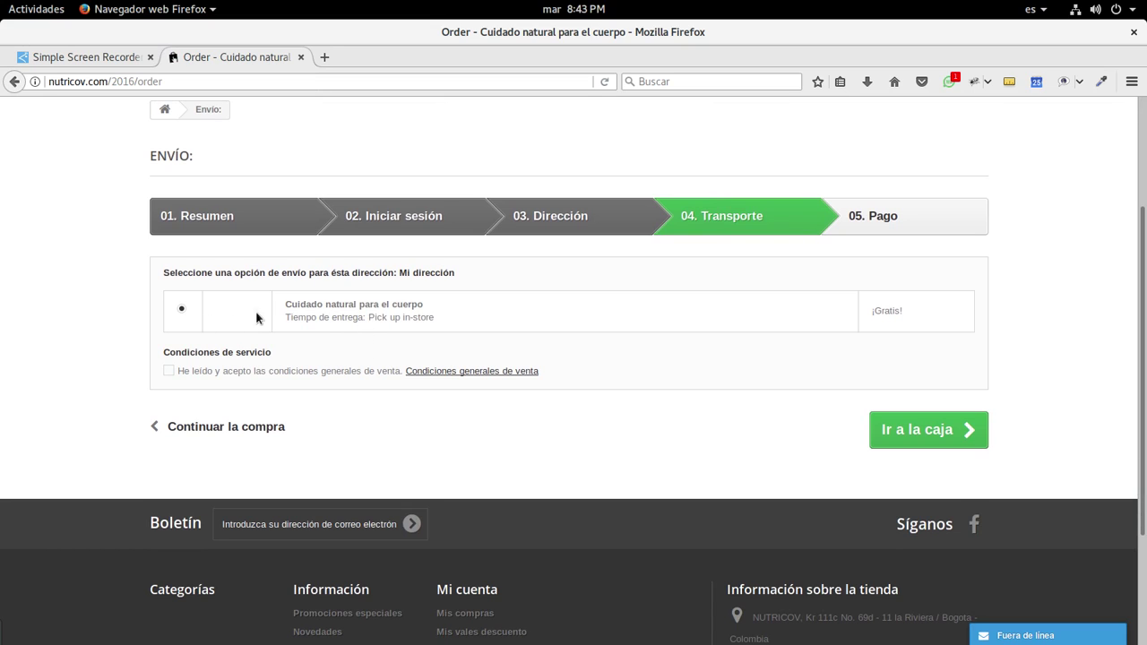
left_click_drag(297, 305, 425, 307)
left_click(382, 306)
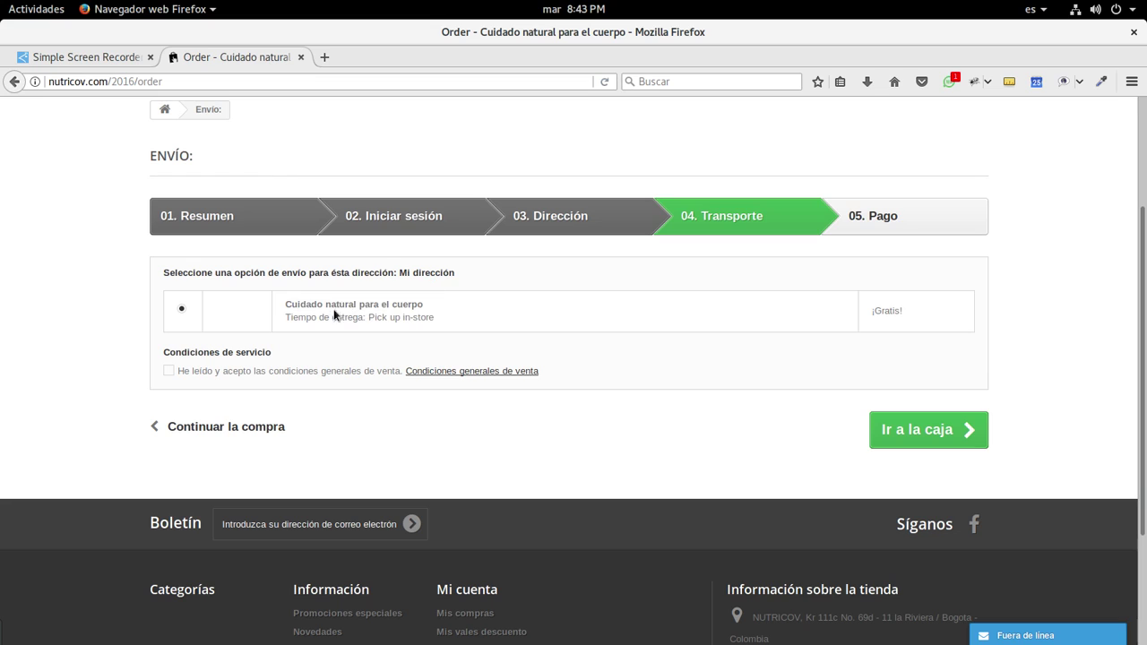
left_click(911, 314)
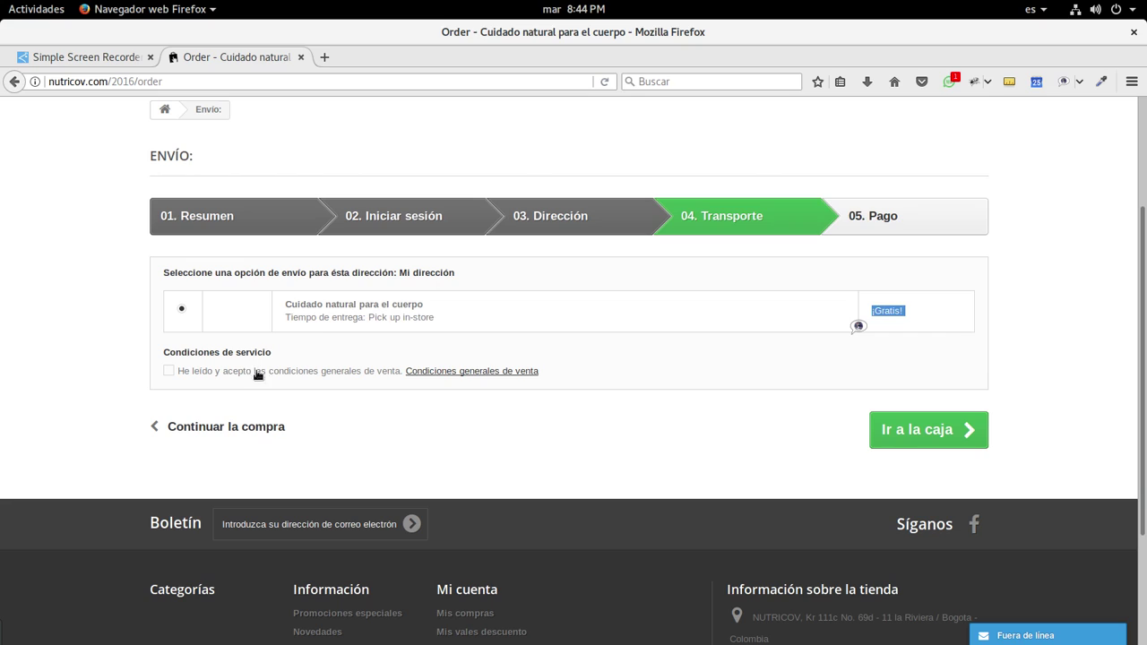
left_click(455, 433)
left_click(171, 372)
left_click(936, 448)
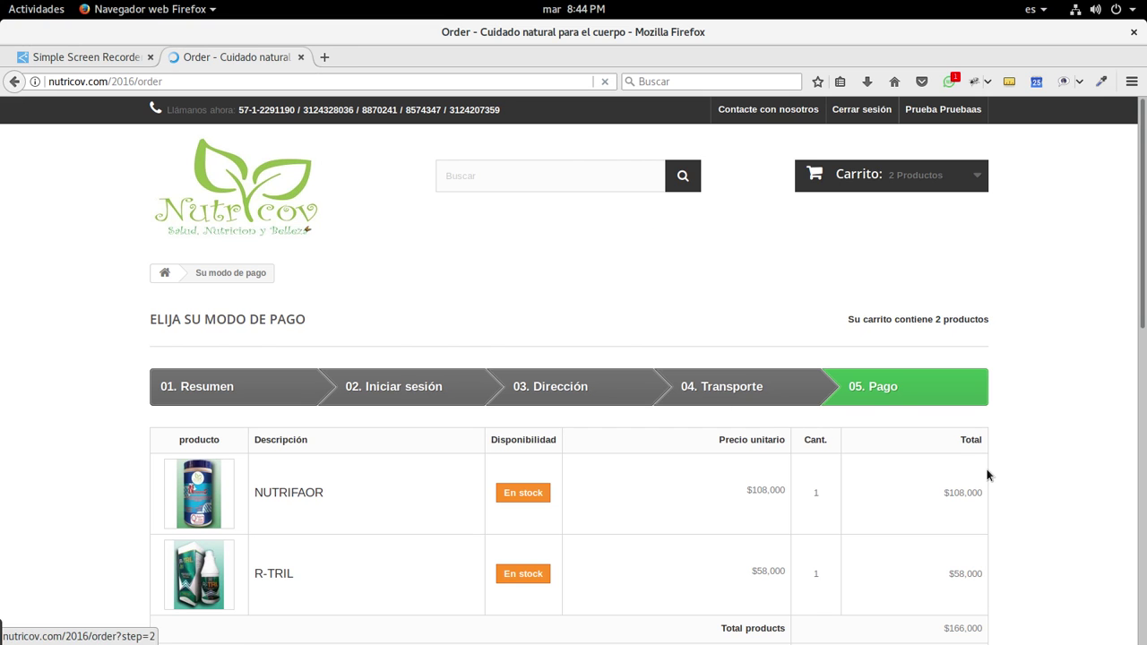
- Review the order's payment options and choose Pay by PayU
scroll(985, 473, "down", 3)
scroll(985, 473, "down", 5)
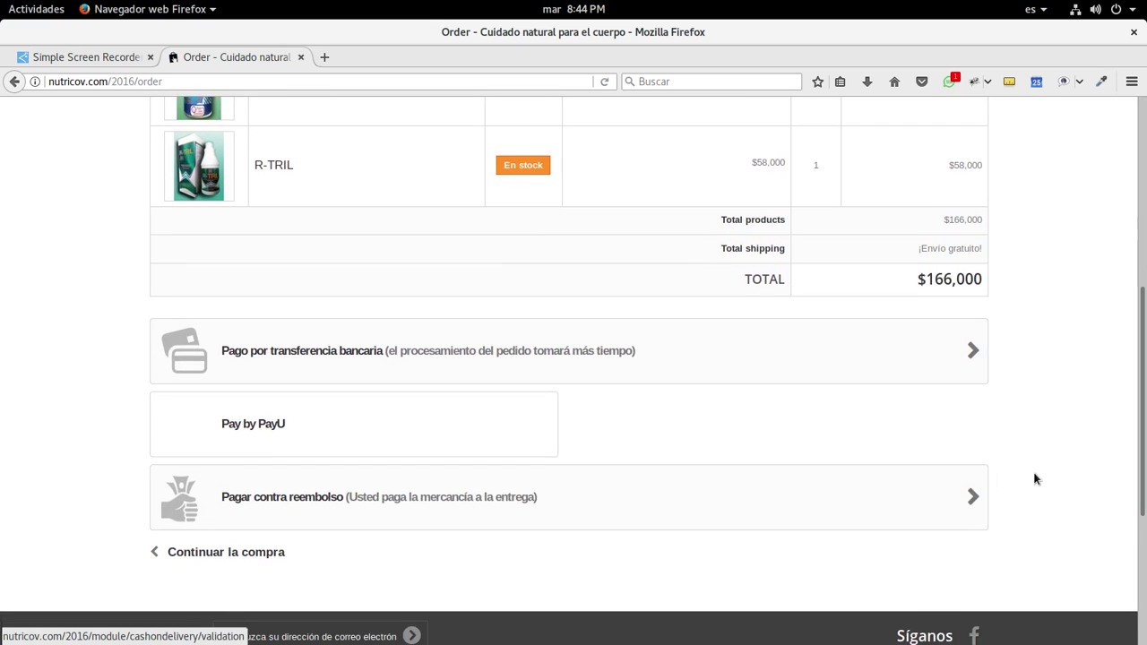
scroll(1041, 459, "up", 2)
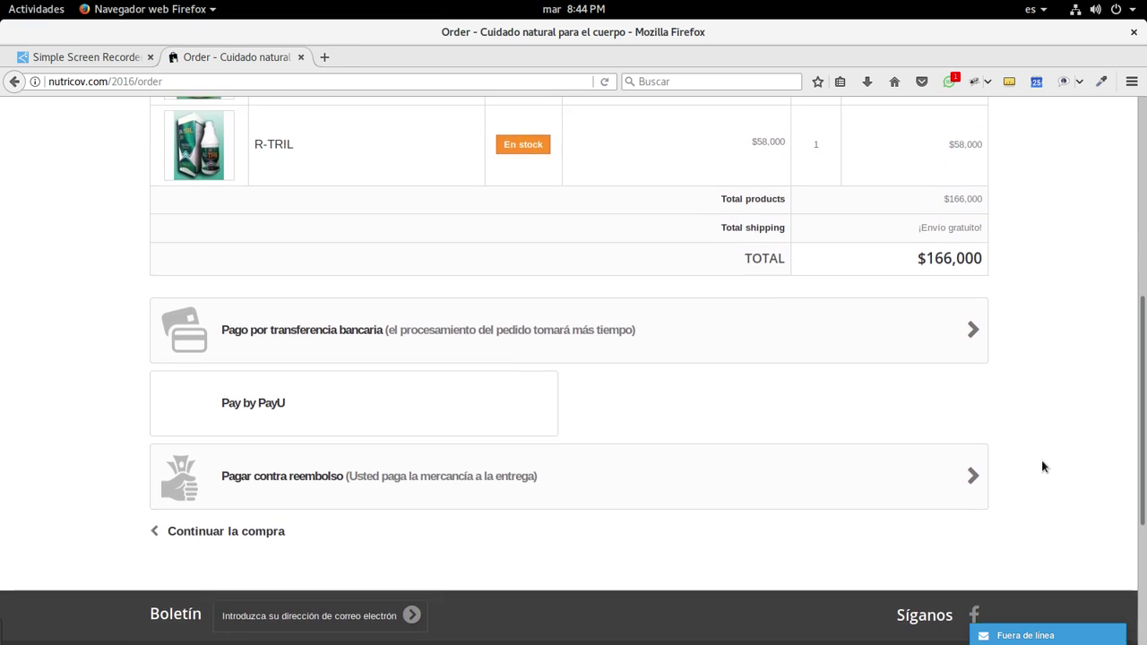
scroll(1041, 460, "down", 1)
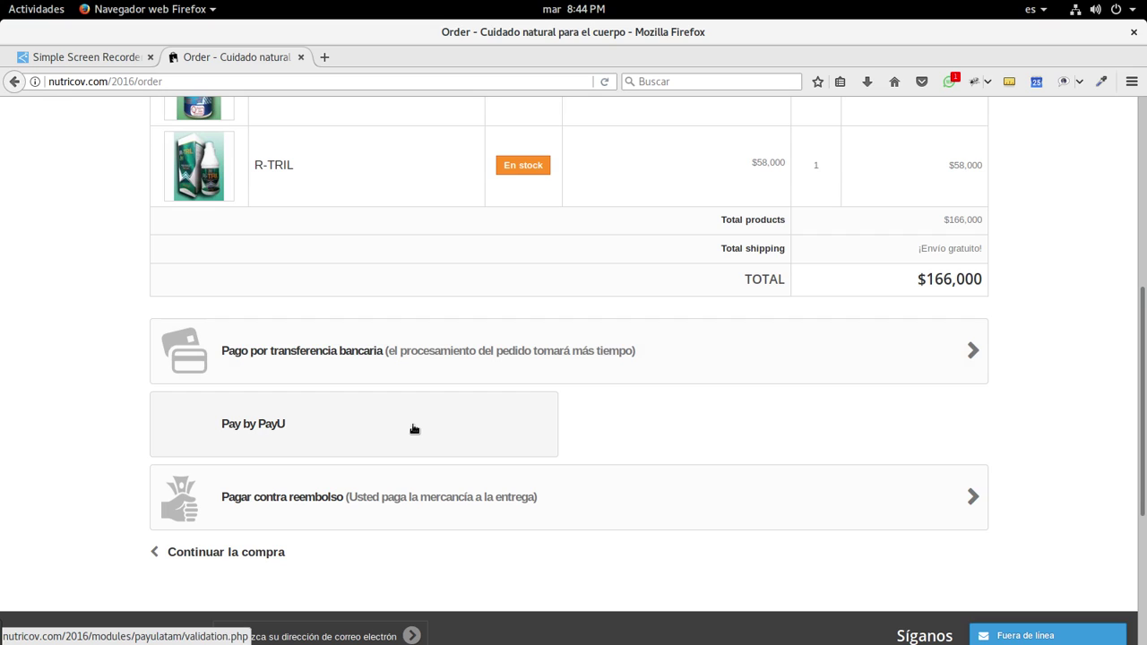
left_click(362, 428)
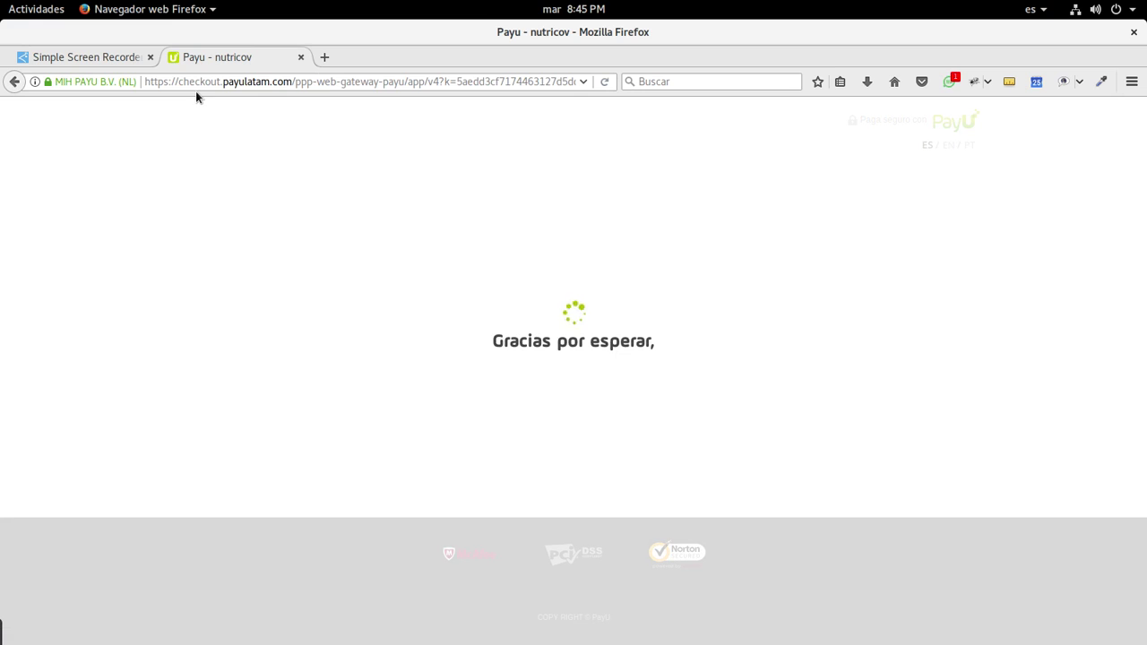
- Examine the PayU checkout page's web address and the available payment methods
left_click_drag(294, 86, 557, 283)
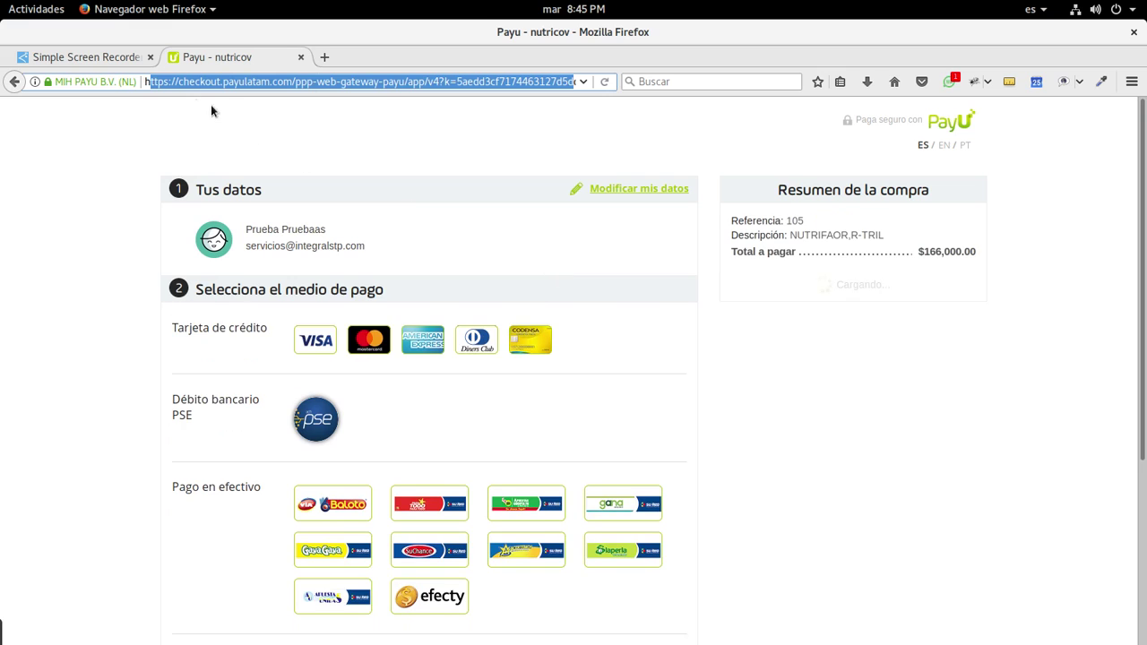
left_click(179, 82)
left_click_drag(145, 82, 597, 217)
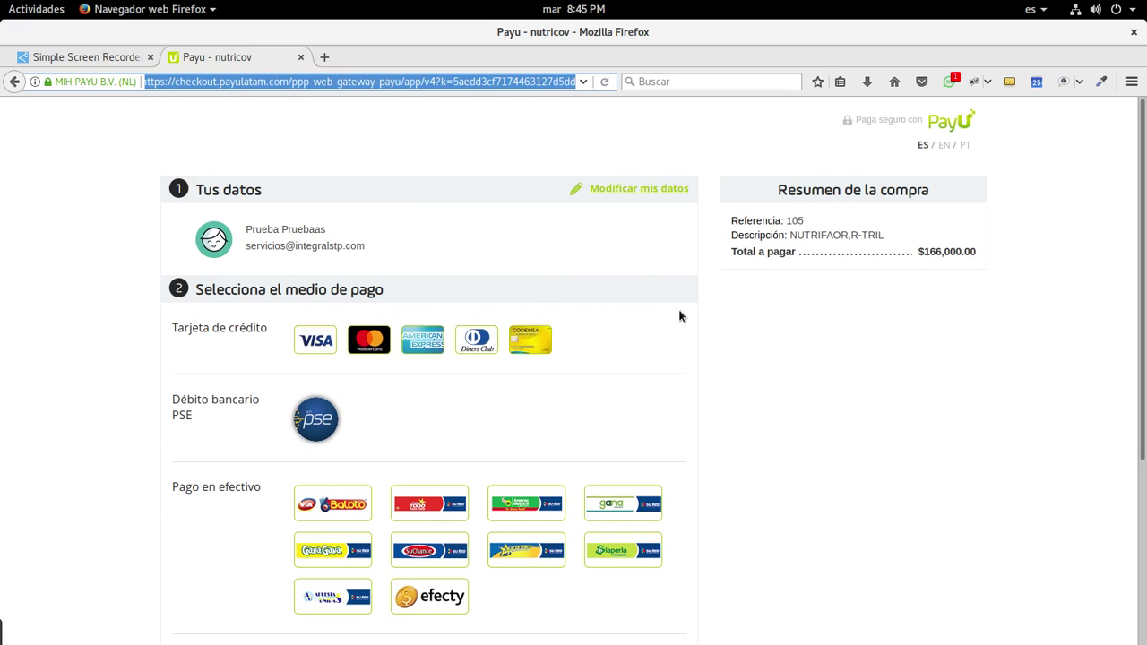
scroll(683, 317, "down", 1)
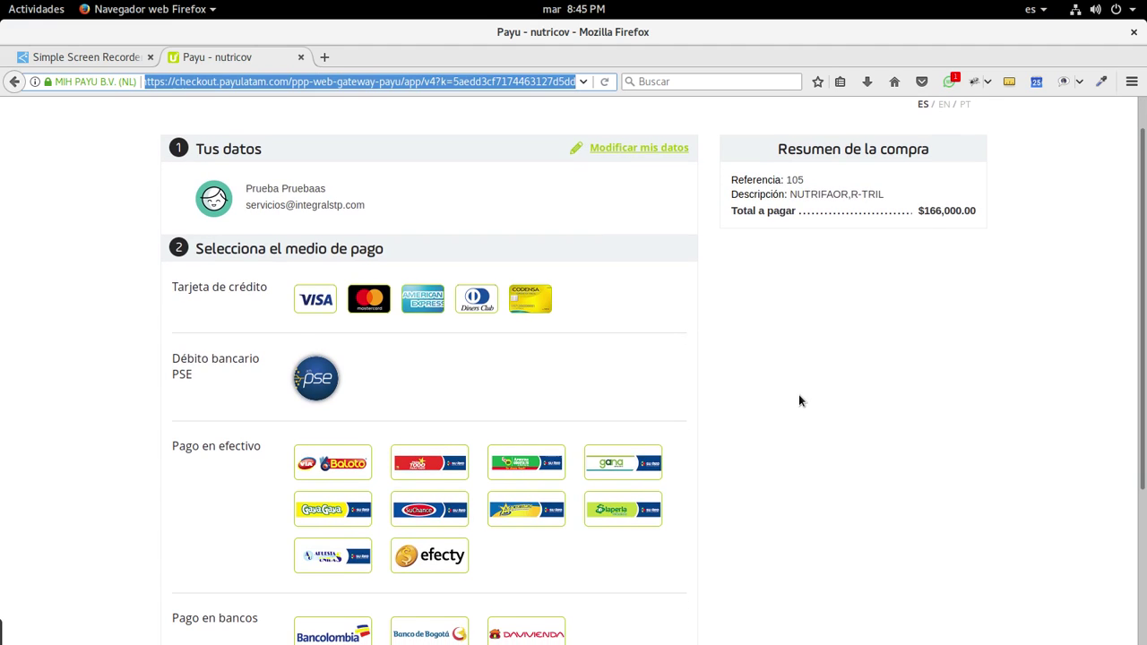
scroll(798, 399, "up", 1)
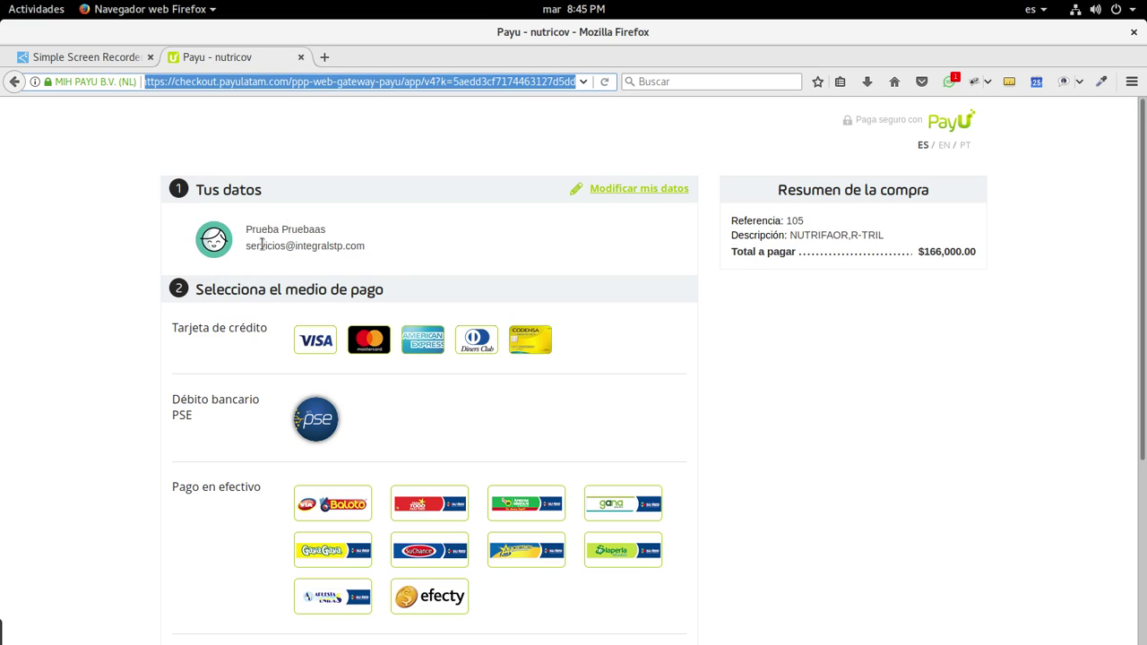
- Check the buyer's details, the total to pay and the payment methods offered on the PayU page
left_click_drag(250, 228, 362, 245)
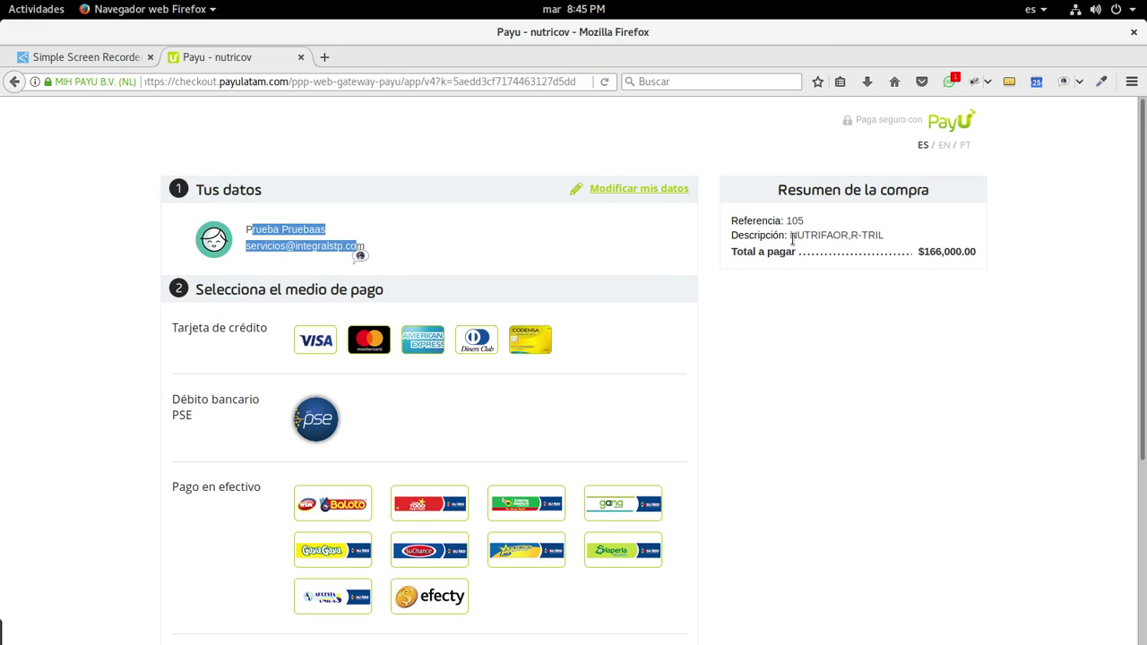
left_click_drag(917, 252, 962, 250)
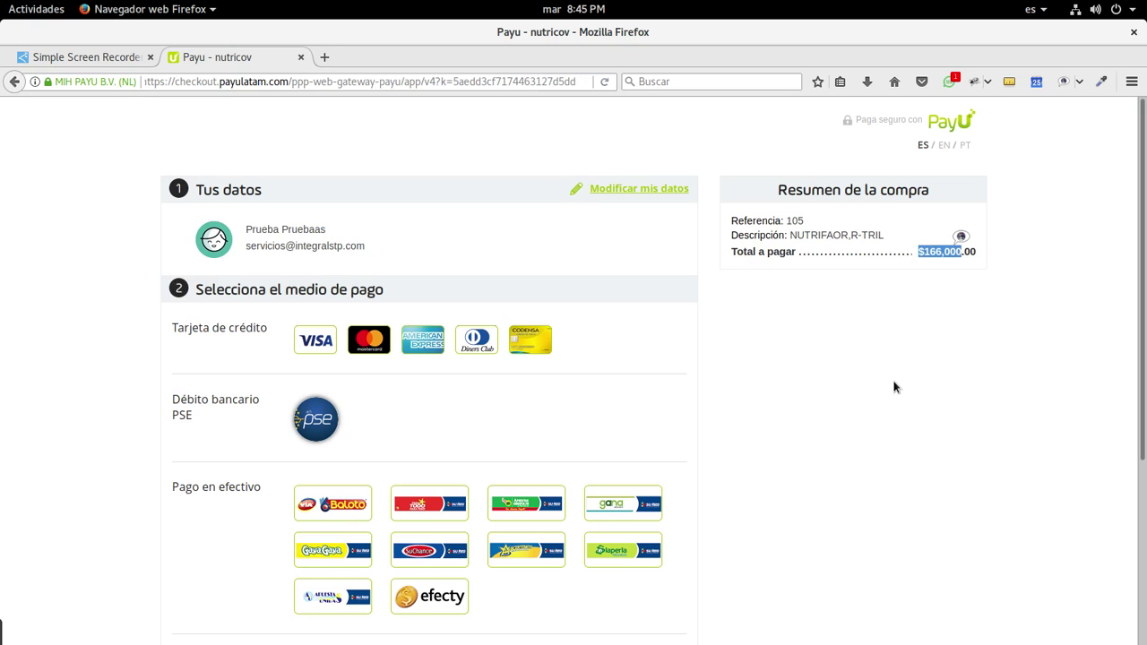
scroll(893, 386, "down", 2)
scroll(894, 387, "down", 1)
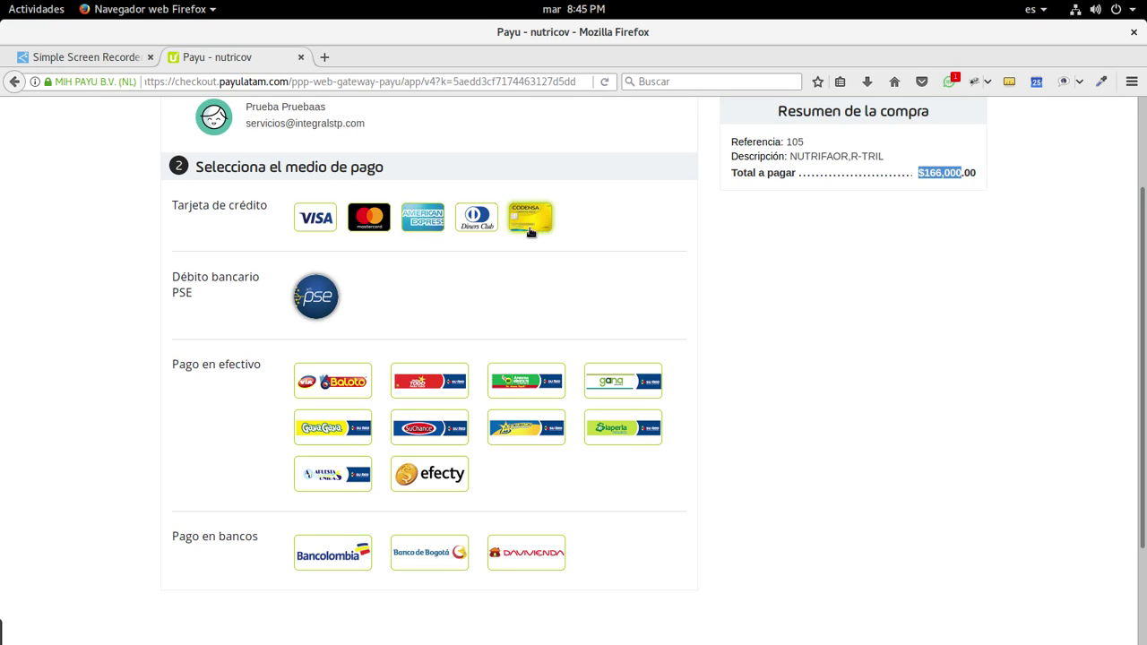
- Open the Visa credit card form, review its required fields and return to the list of payment methods
left_click(314, 228)
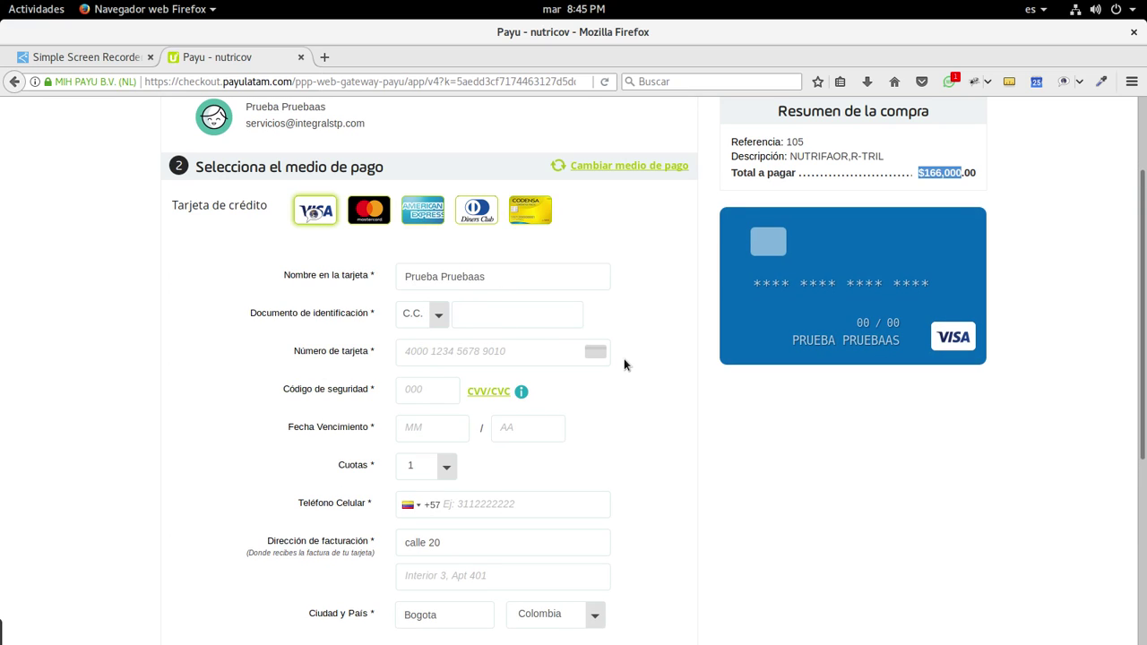
scroll(440, 337, "down", 2)
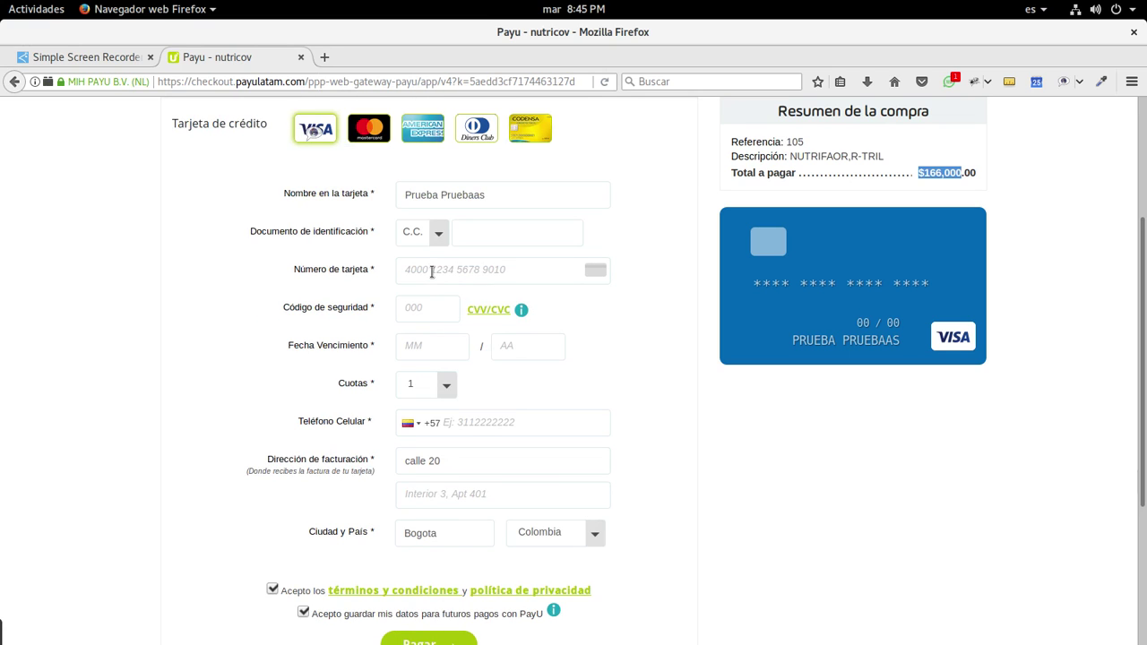
scroll(489, 359, "down", 1)
scroll(487, 358, "up", 4)
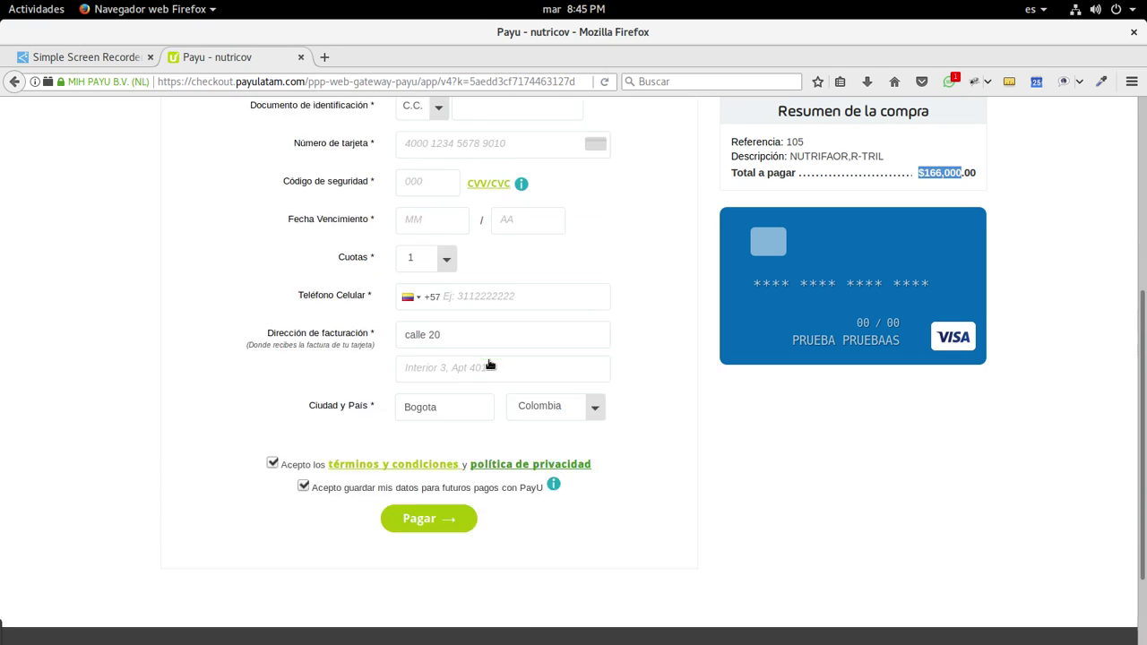
scroll(421, 341, "up", 2)
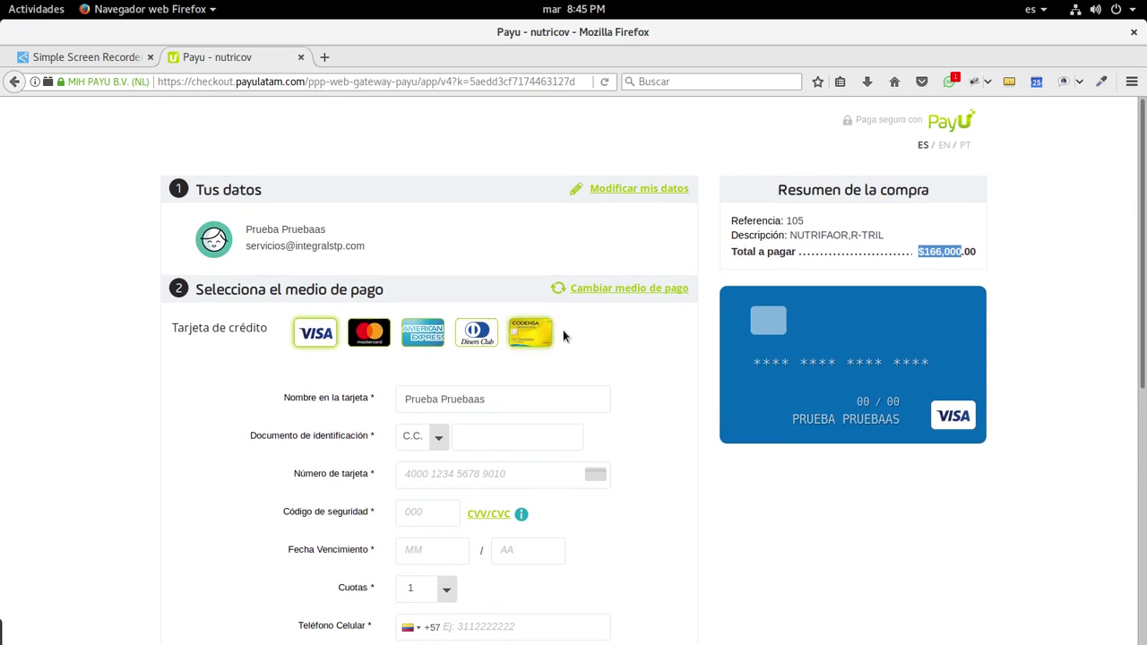
left_click(615, 291)
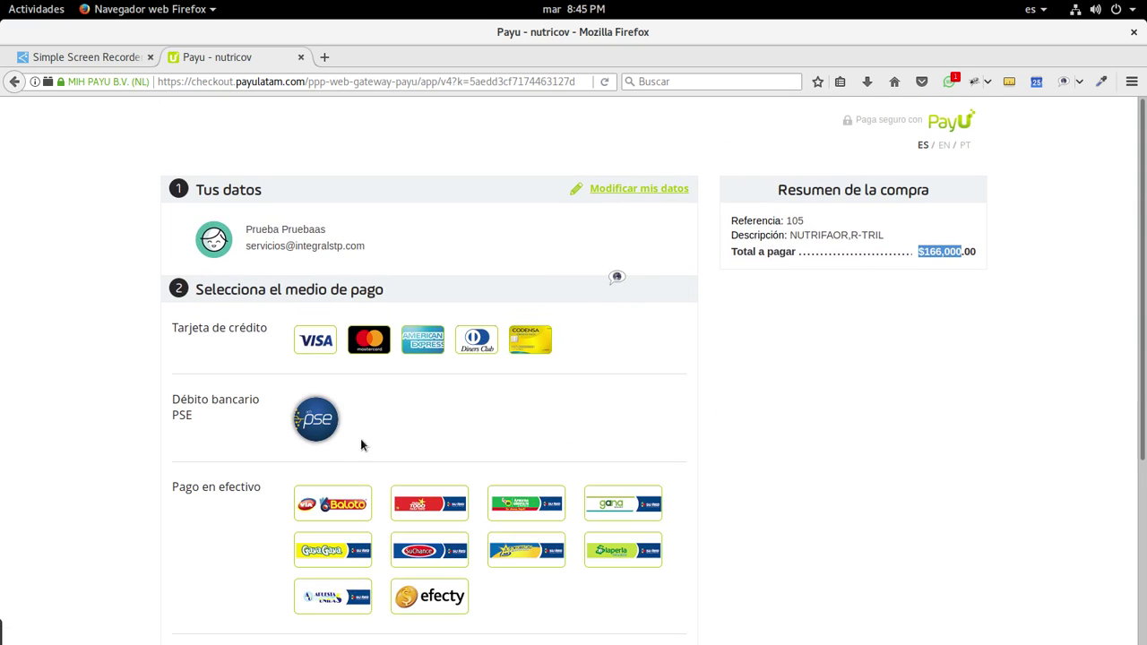
- Open the PSE bank debit option and review its instructions and payment form
left_click(324, 427)
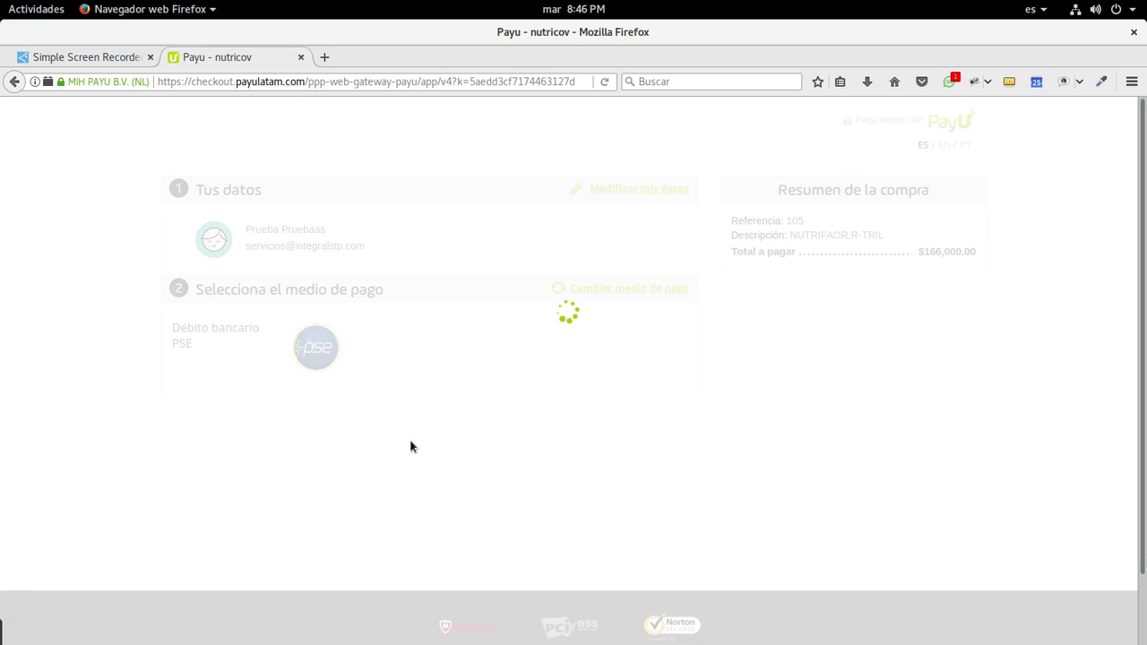
scroll(535, 444, "down", 5)
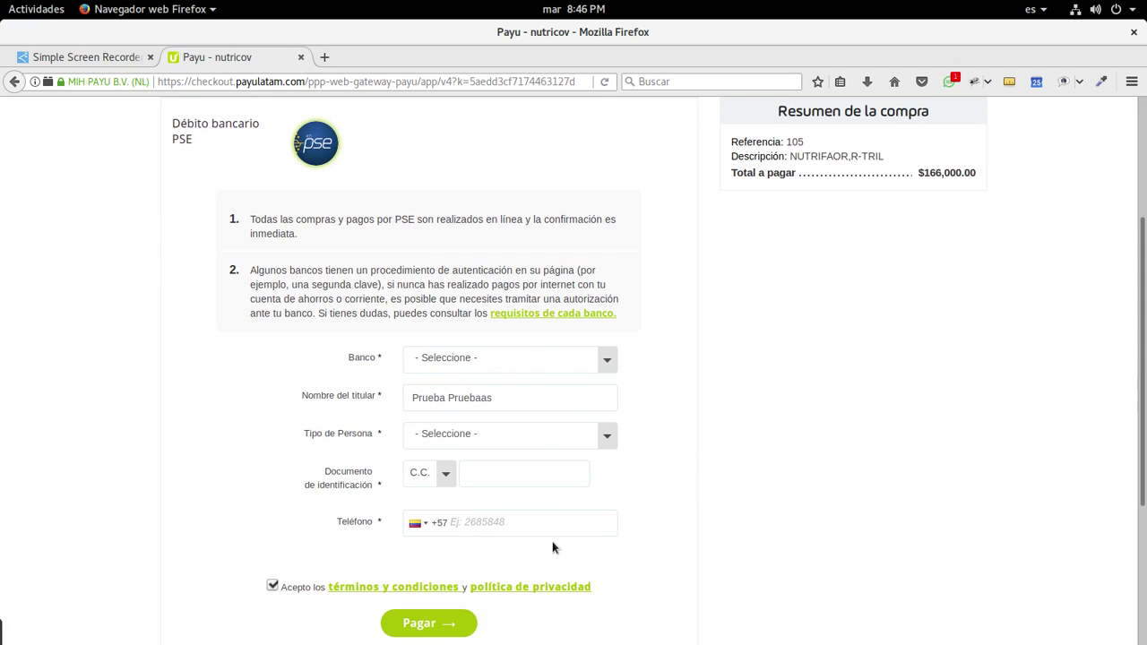
scroll(317, 471, "up", 5)
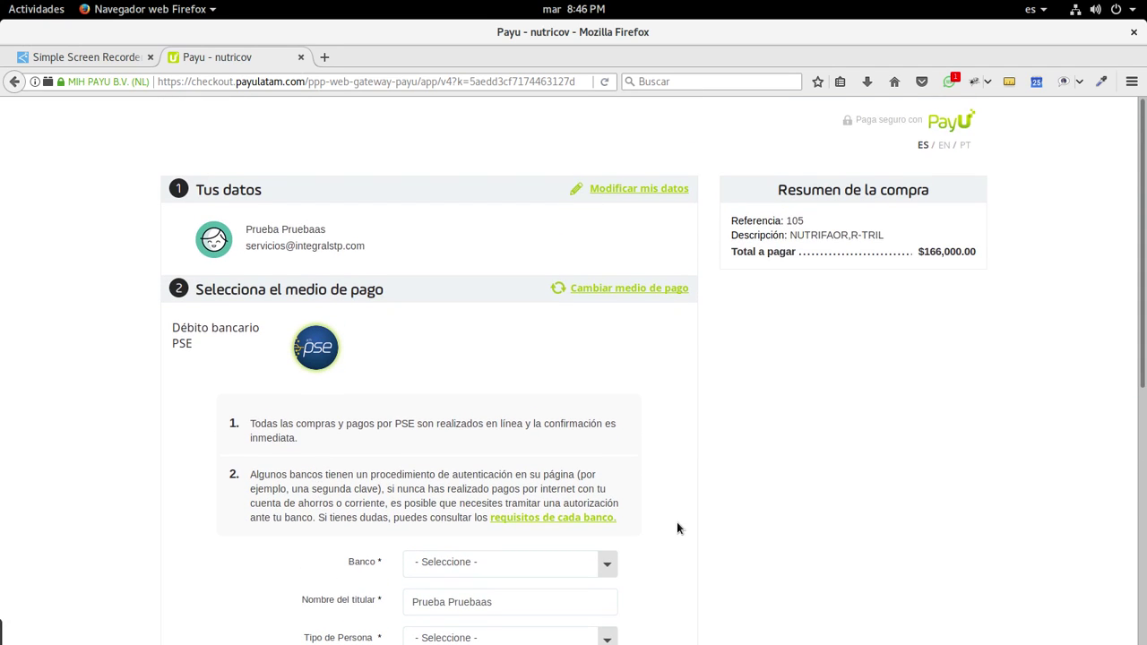
scroll(677, 527, "down", 3)
scroll(676, 529, "down", 3)
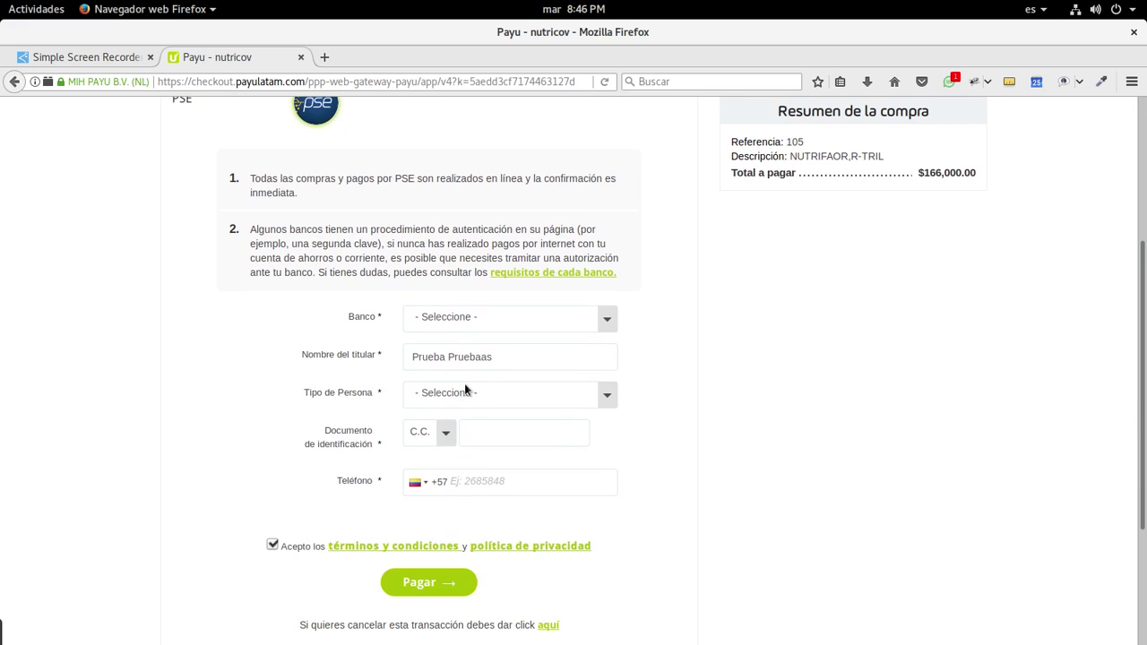
- Inspect the bank, account holder and person type fields of the PSE form, and return to the payment methods
left_click(480, 316)
left_click(483, 315)
triple_click(507, 356)
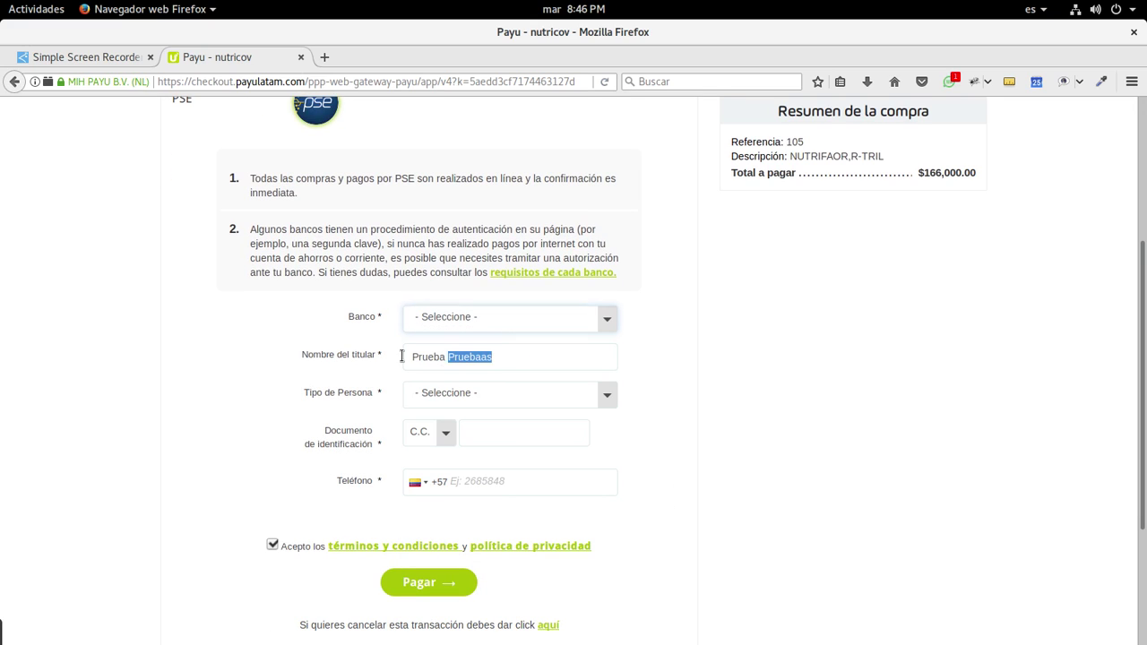
left_click(604, 397)
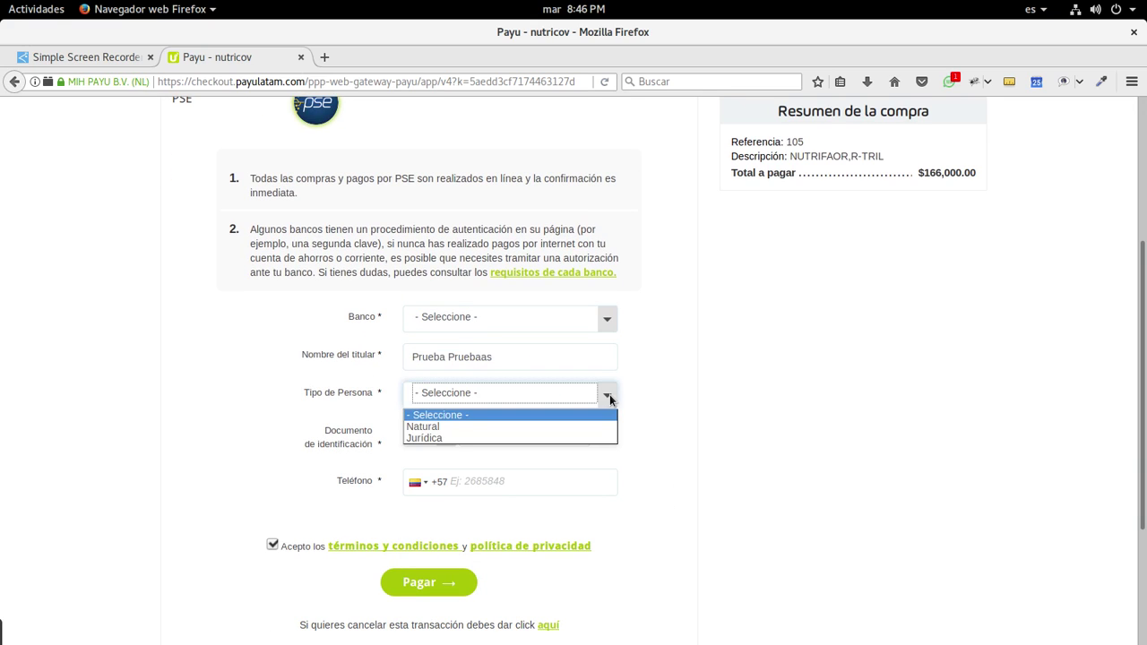
left_click(676, 447)
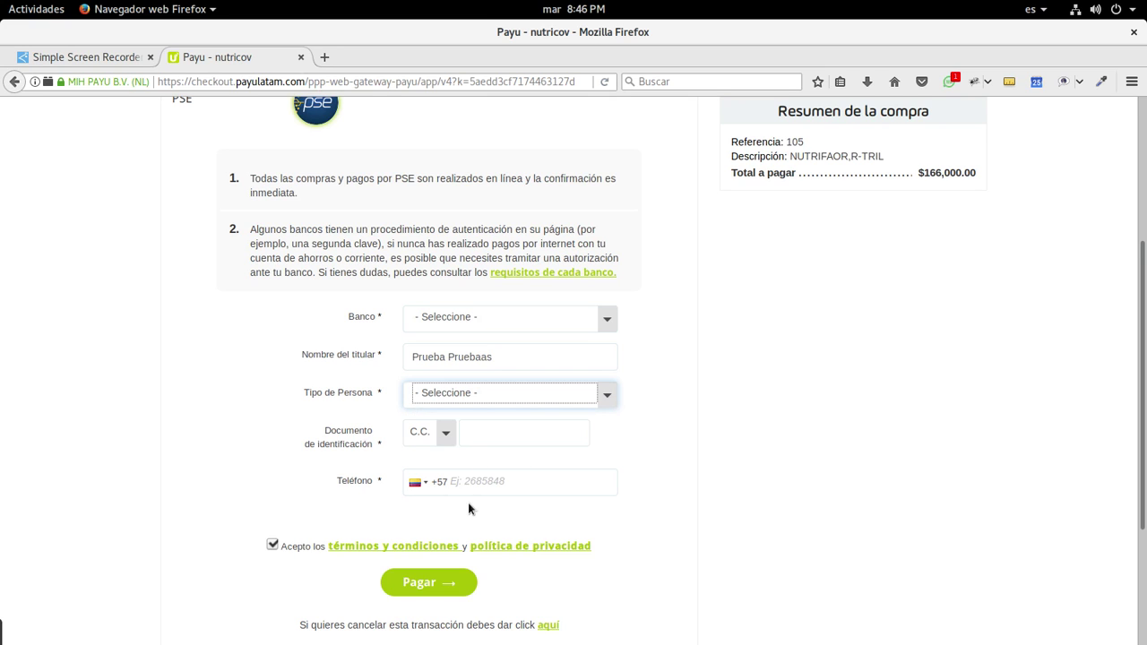
scroll(564, 513, "down", 3)
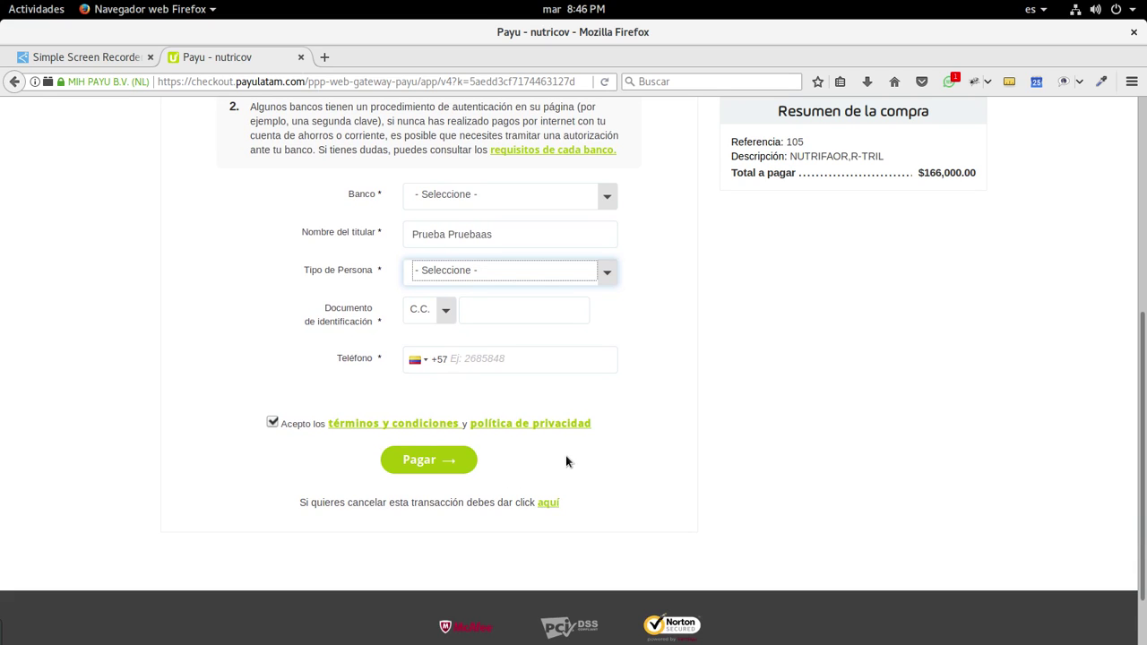
scroll(565, 461, "up", 9)
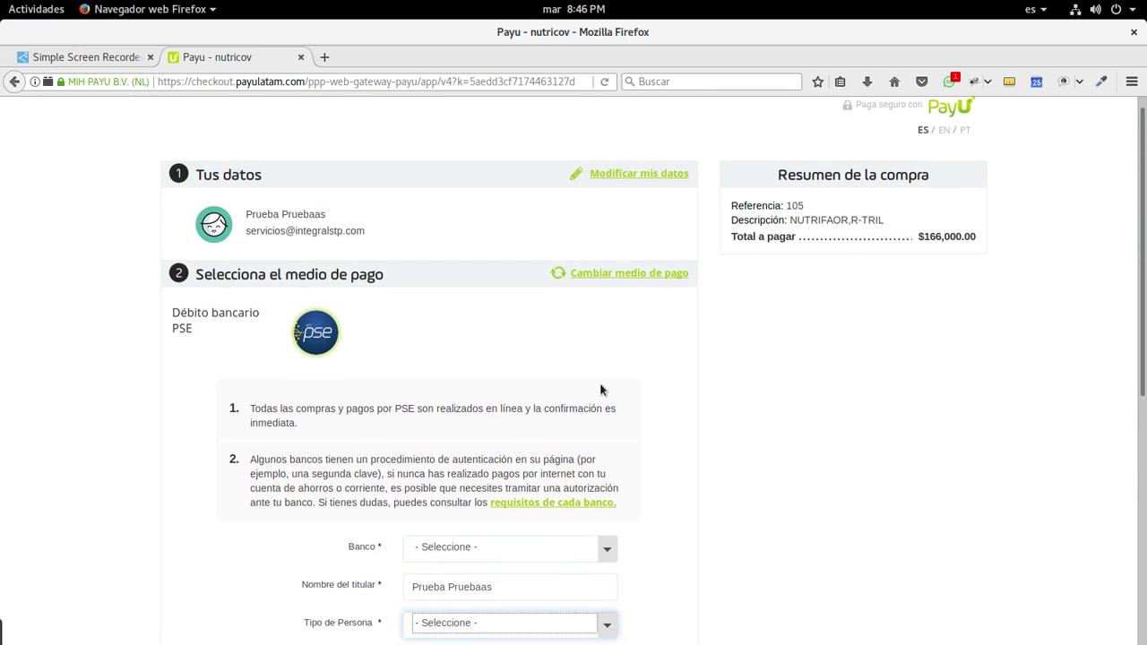
left_click(630, 288)
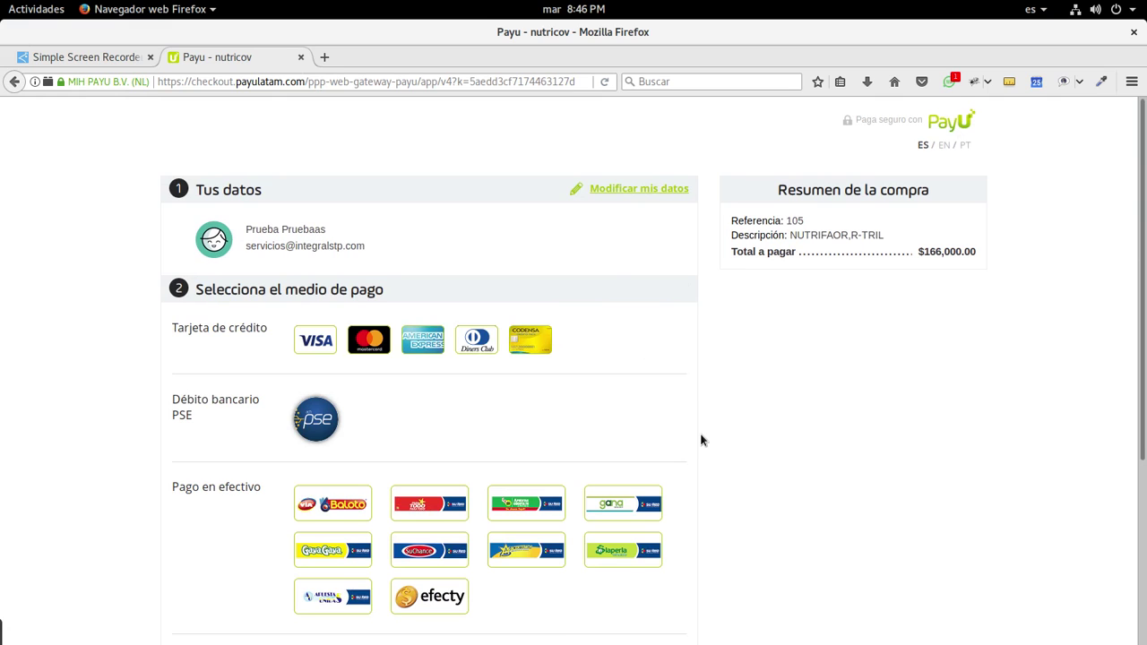
- Review the cash and bank payment methods and open the Efecty cash payment option
scroll(700, 439, "down", 2)
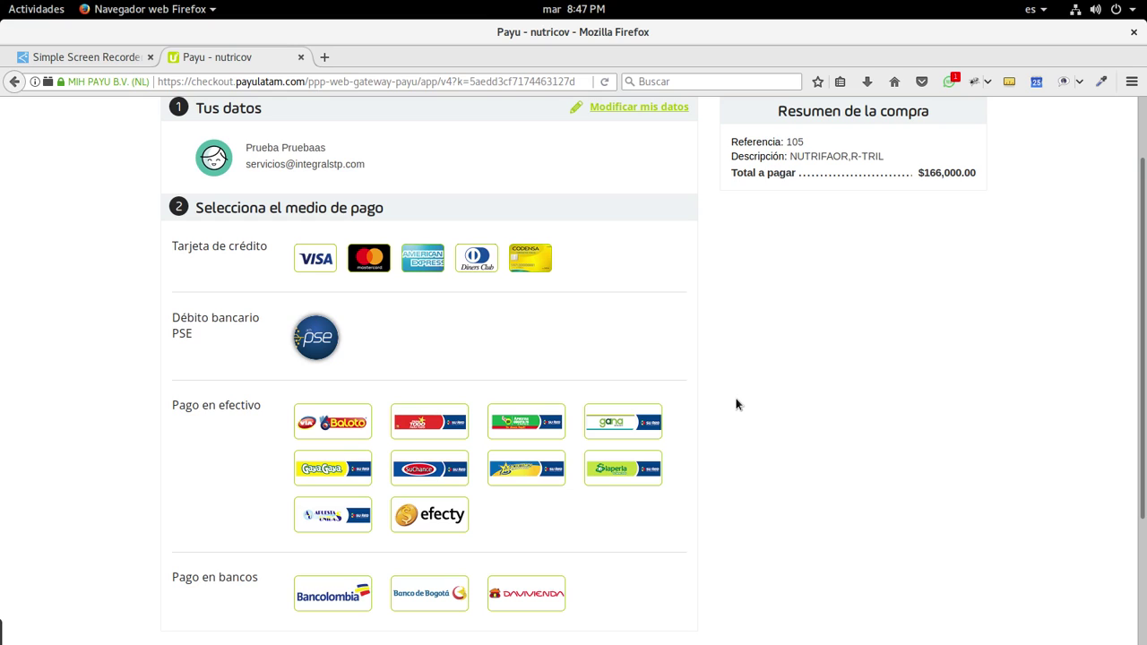
scroll(724, 387, "down", 2)
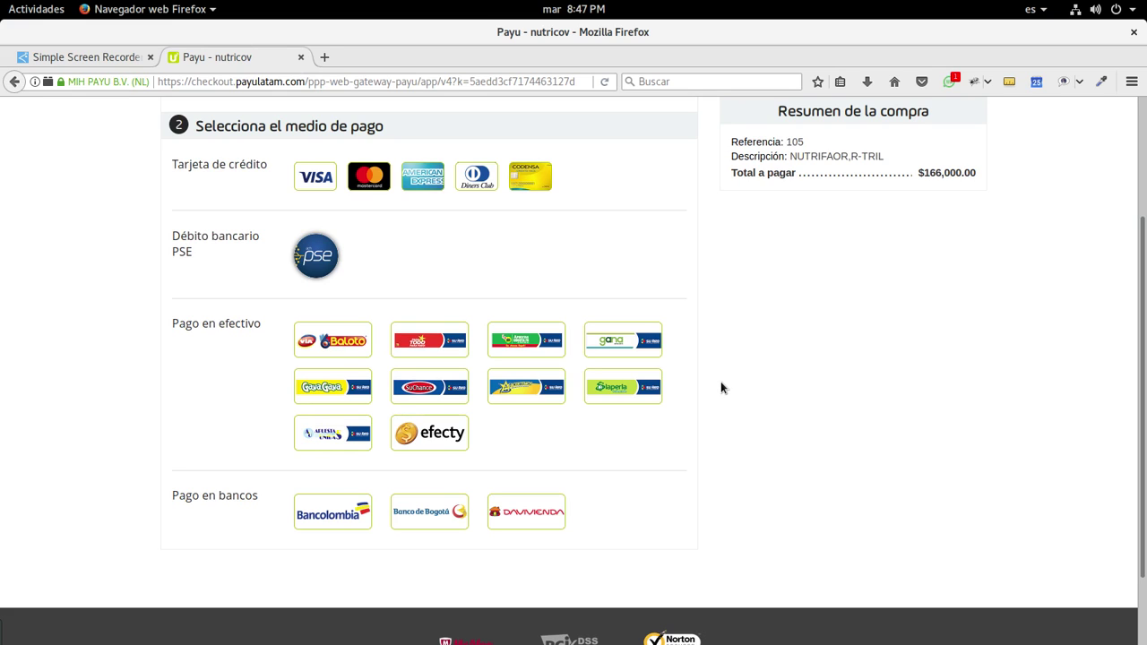
scroll(696, 382, "down", 2)
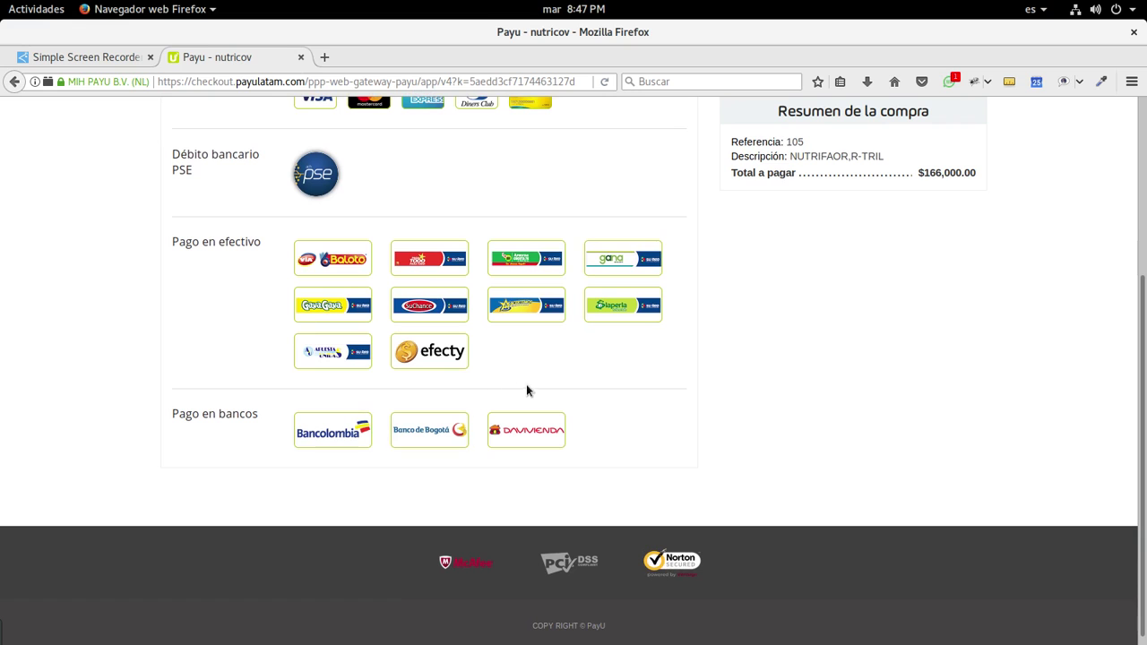
left_click(446, 358)
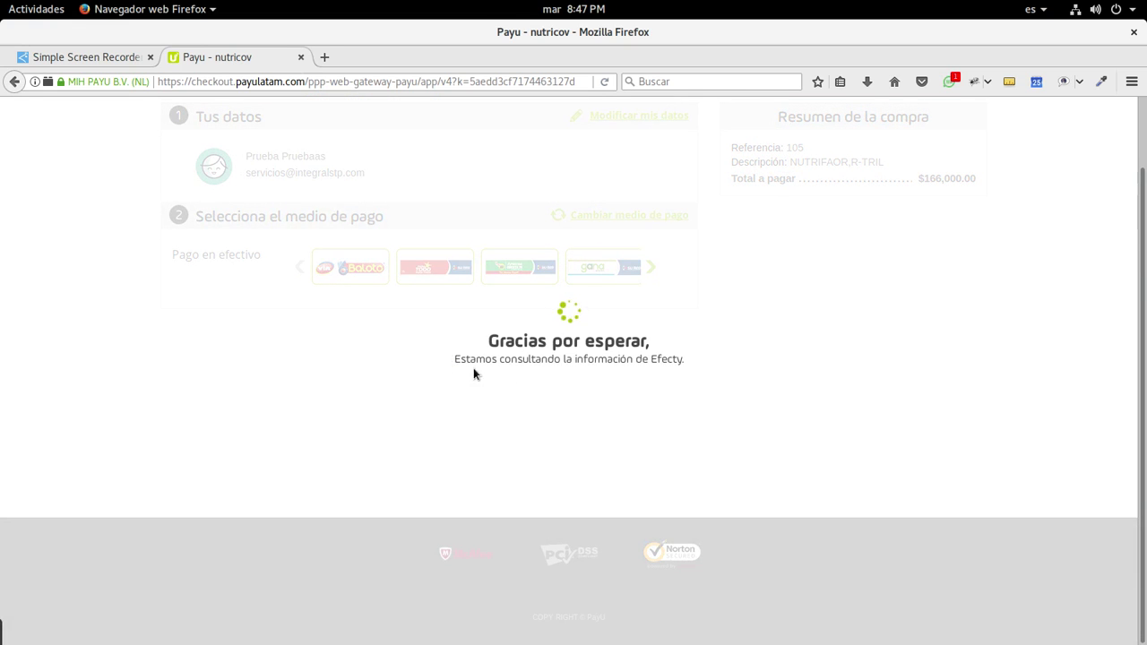
scroll(716, 381, "down", 2)
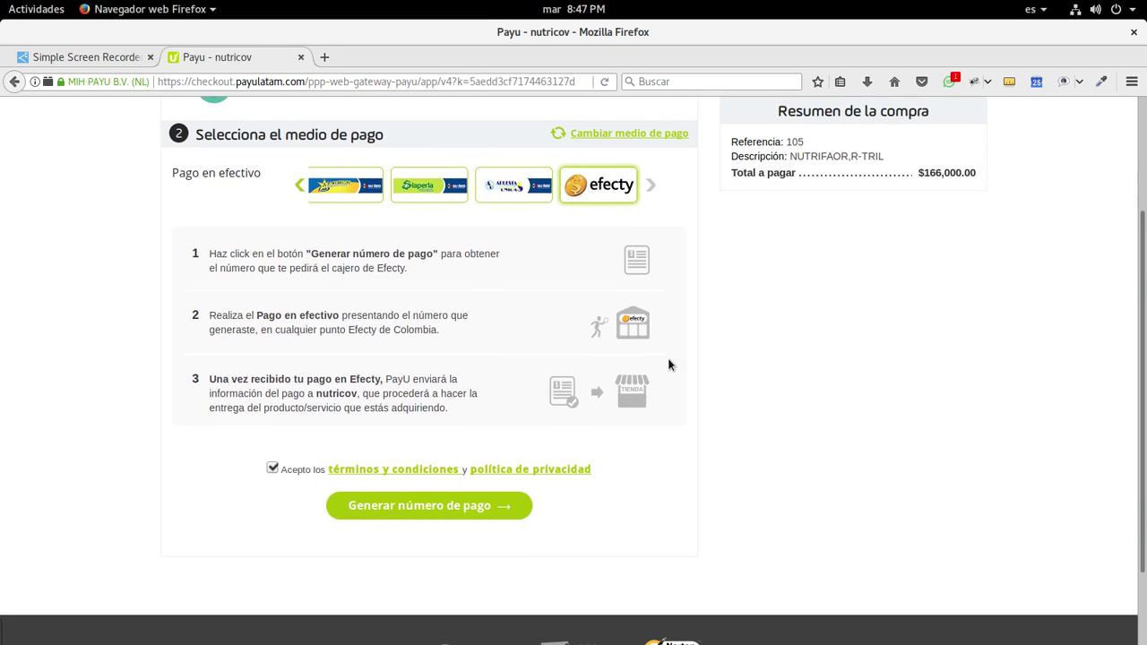
- Read the Efecty instructions for generating a payment number and paying in cash, and return to the payment methods
left_click_drag(209, 253, 426, 255)
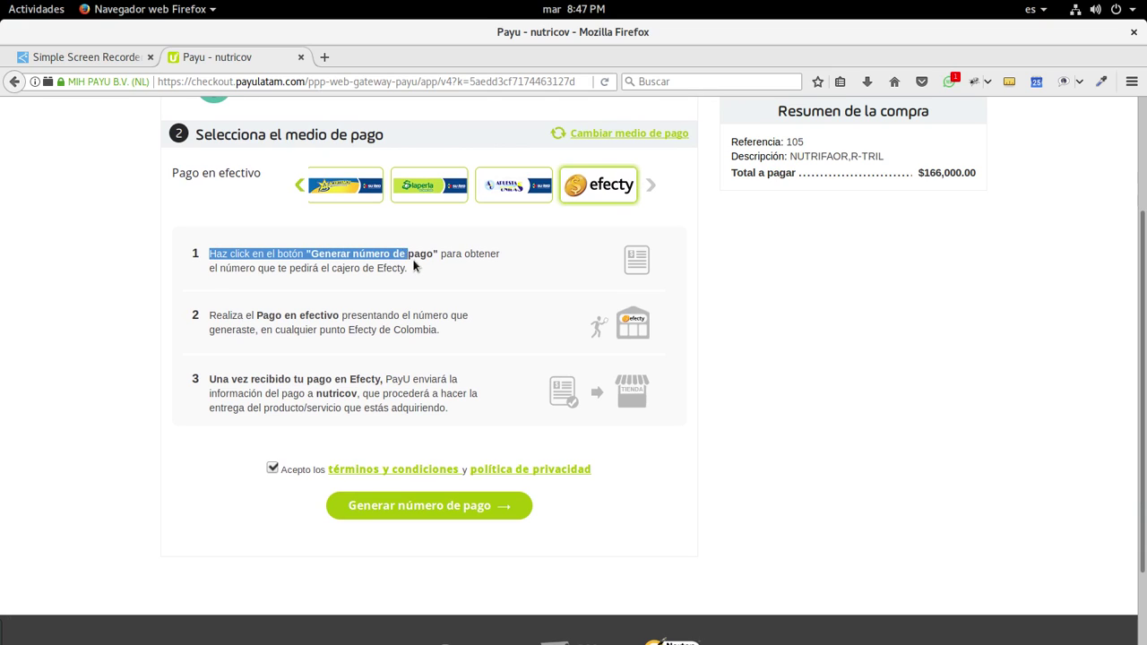
left_click(304, 328)
left_click_drag(248, 316, 434, 331)
left_click(434, 332)
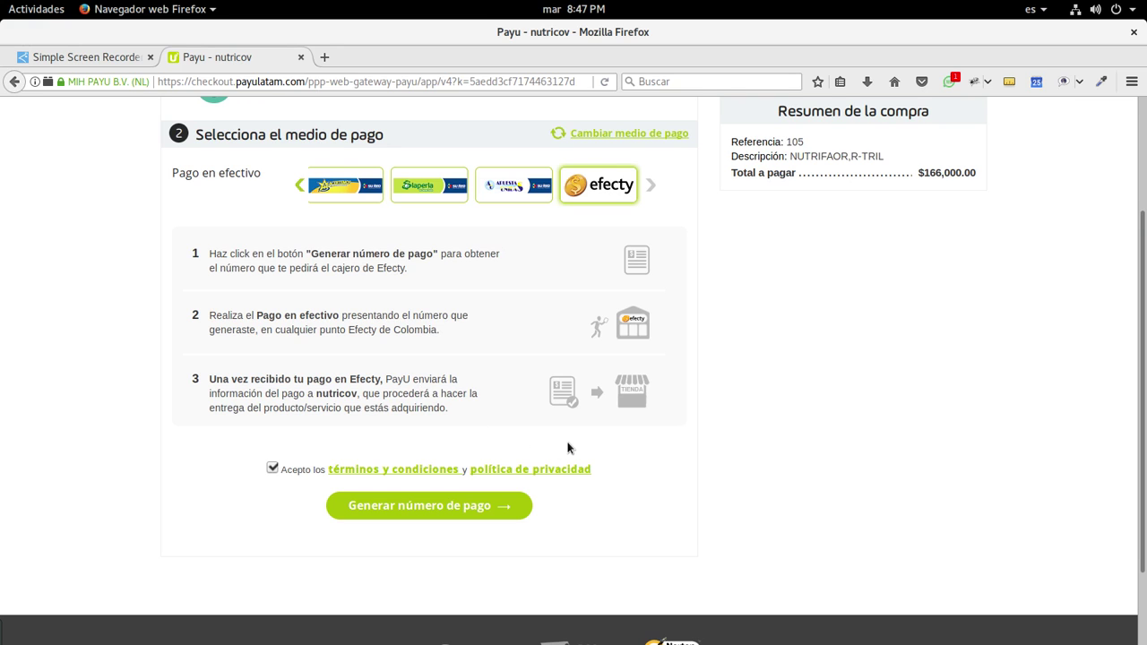
scroll(568, 448, "up", 3)
scroll(568, 448, "up", 1)
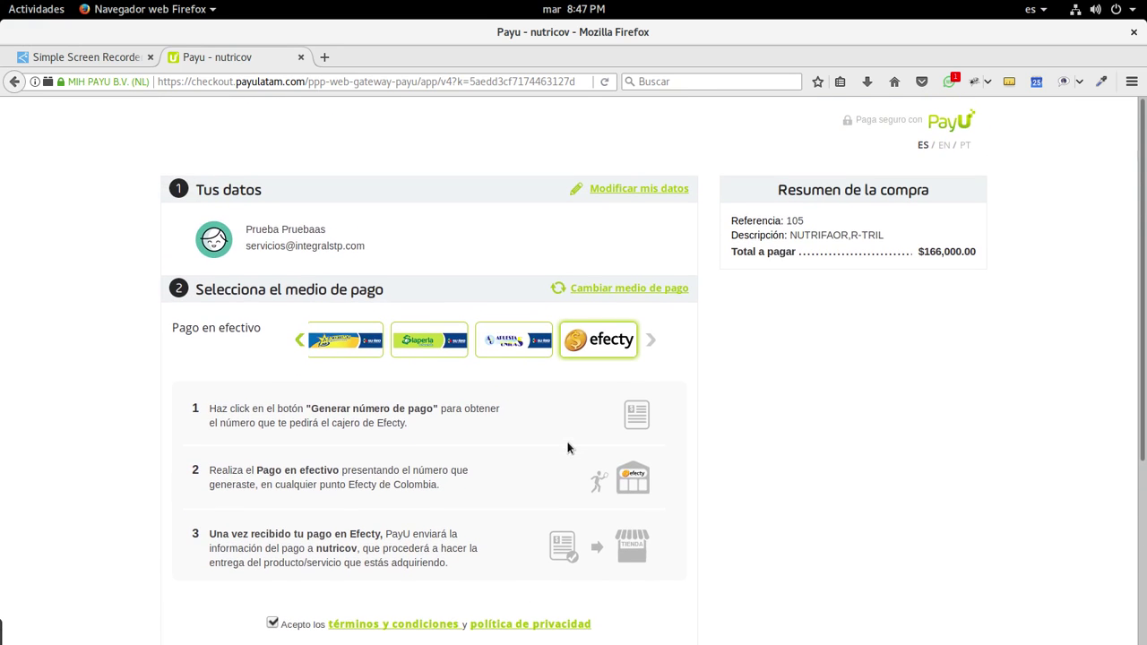
left_click(643, 288)
- Compare the credit card, PSE, cash and bank payment methods available for the order
scroll(651, 397, "down", 5)
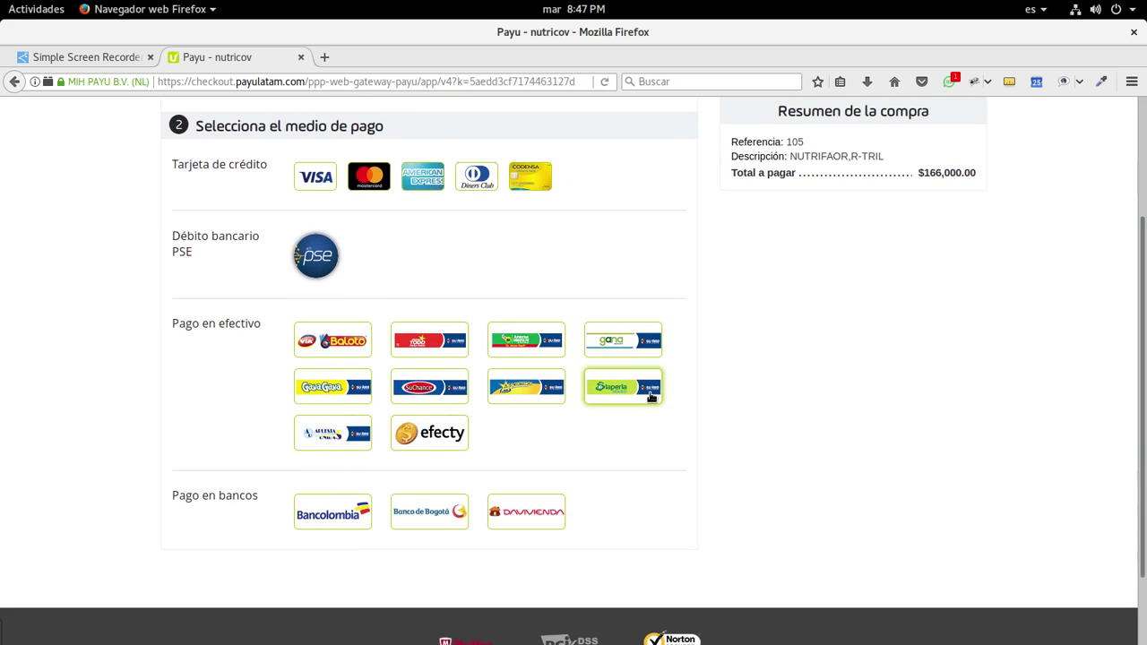
scroll(652, 398, "down", 1)
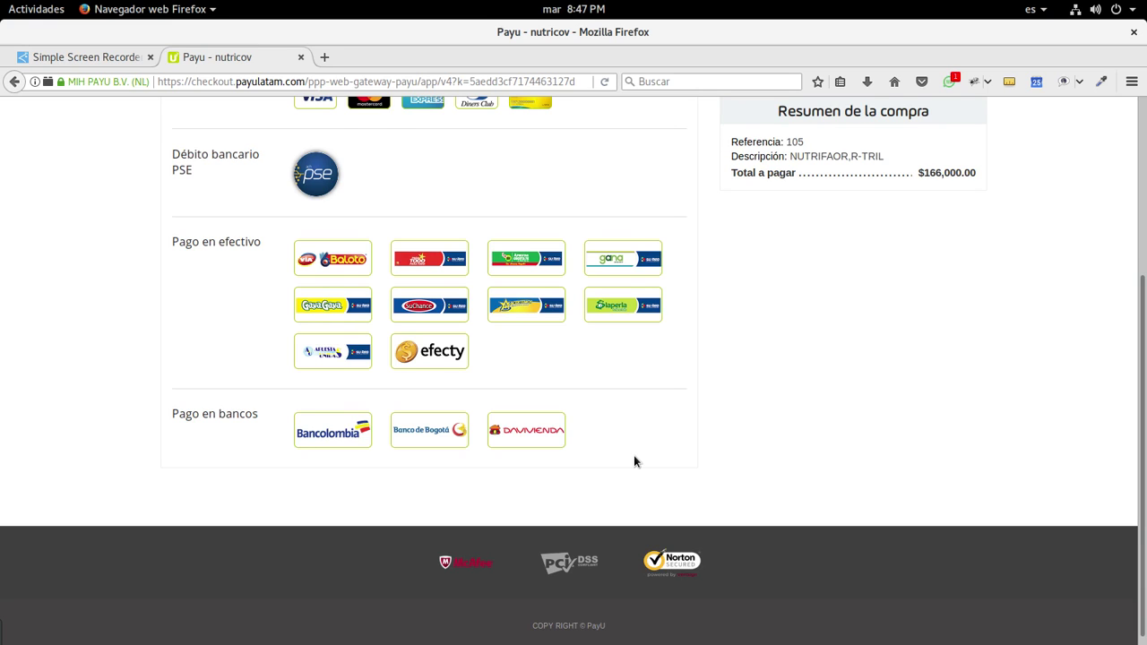
scroll(633, 461, "up", 3)
scroll(633, 462, "up", 1)
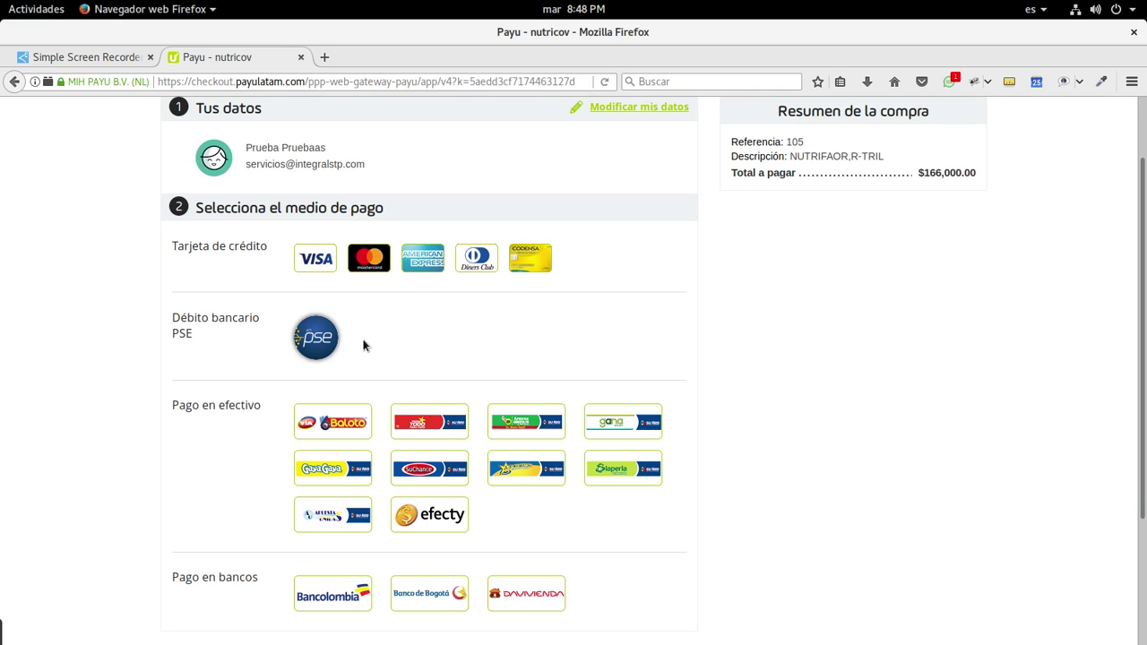
scroll(375, 345, "down", 2)
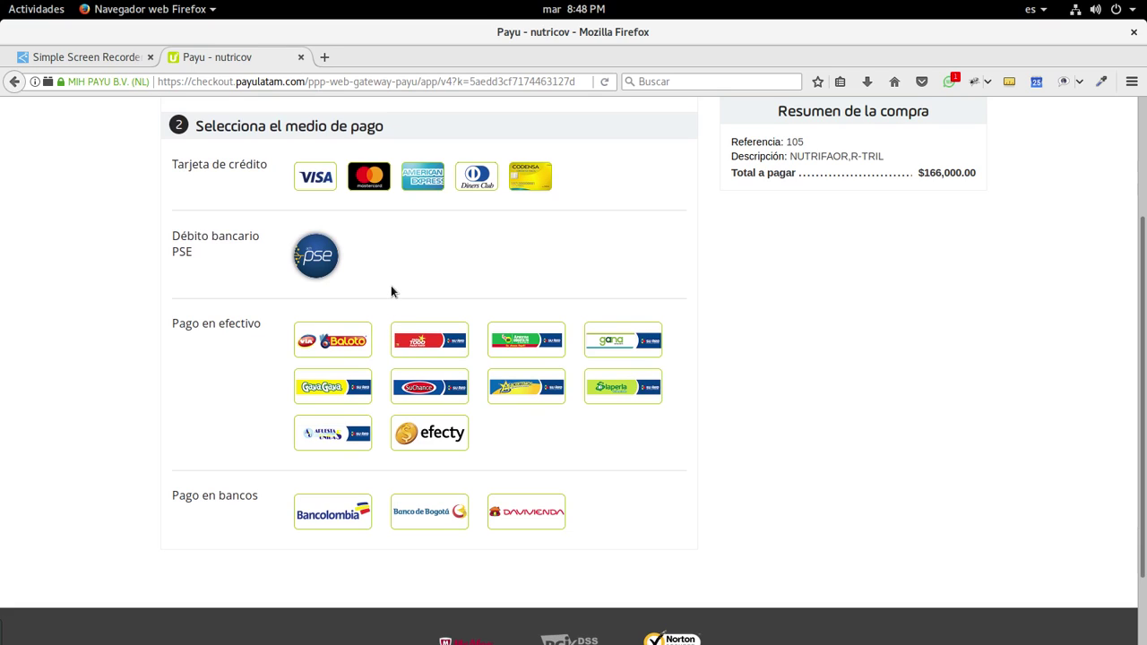
scroll(390, 285, "down", 2)
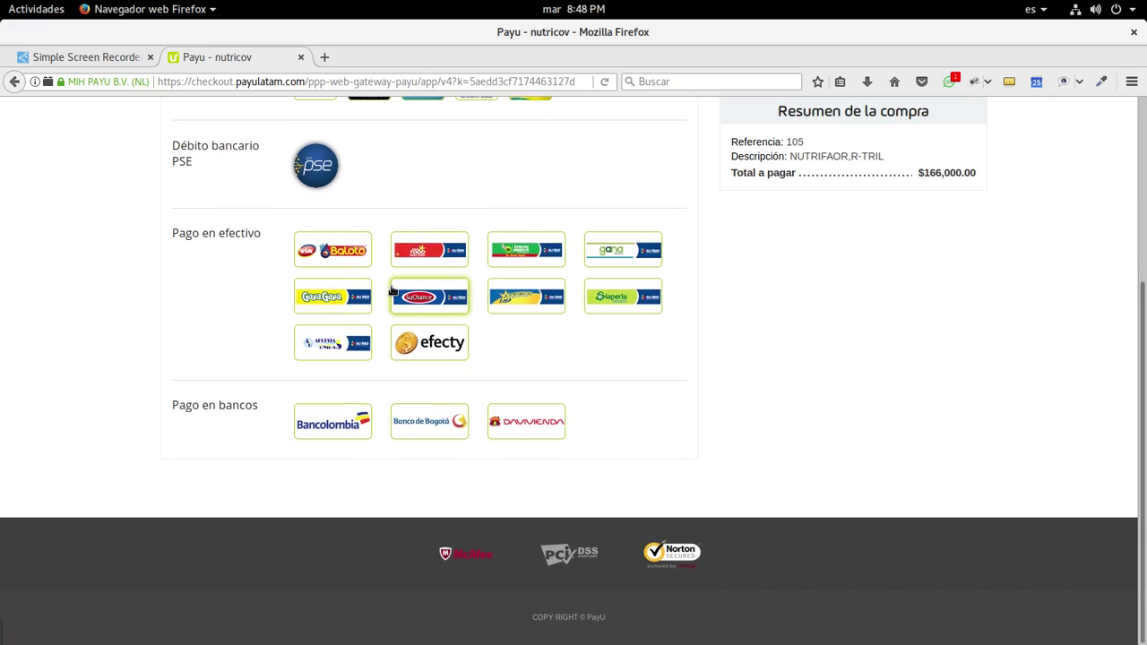
scroll(391, 285, "up", 6)
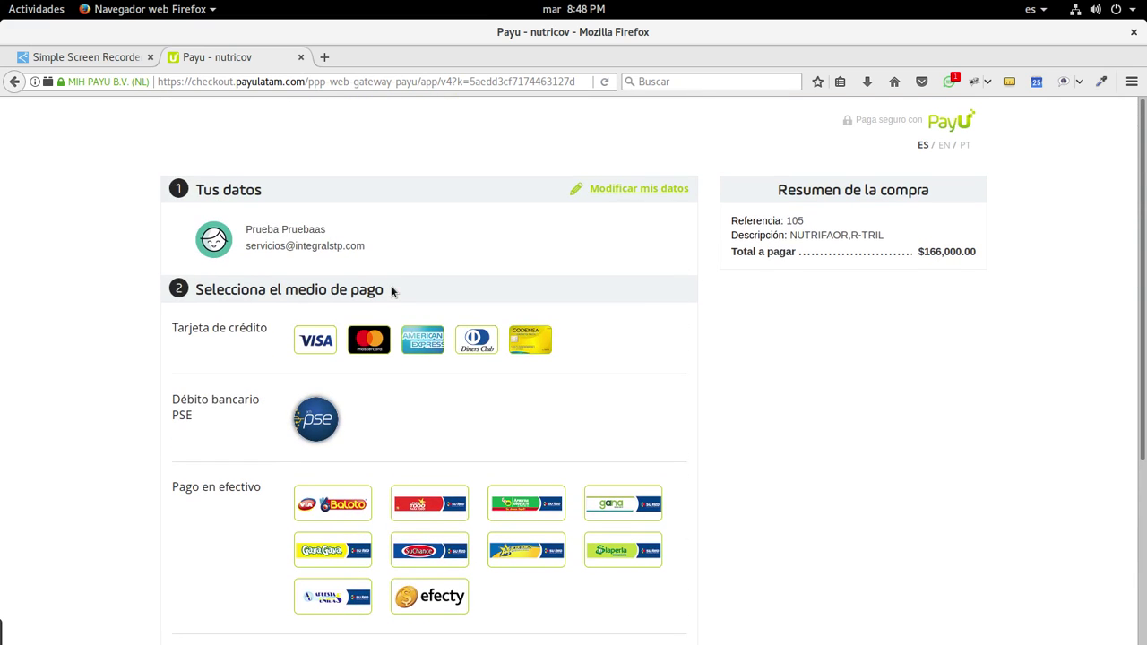
- Choose Efecty as the cash payment method and generate the payment number for the order
scroll(457, 341, "down", 1)
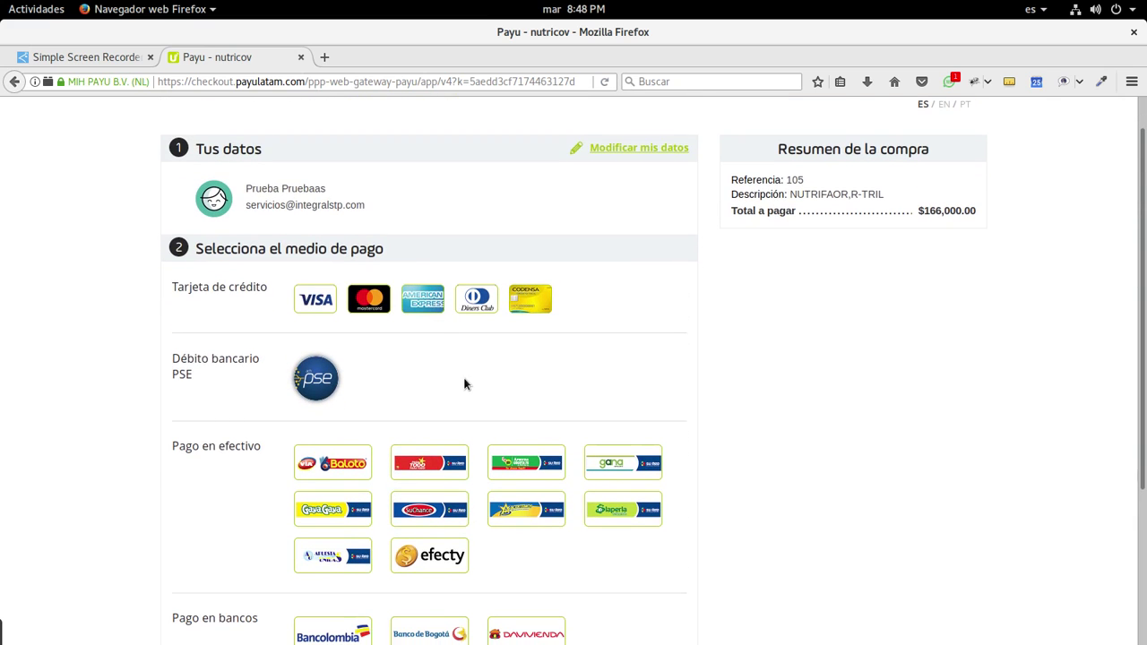
scroll(466, 383, "down", 2)
scroll(478, 397, "down", 3)
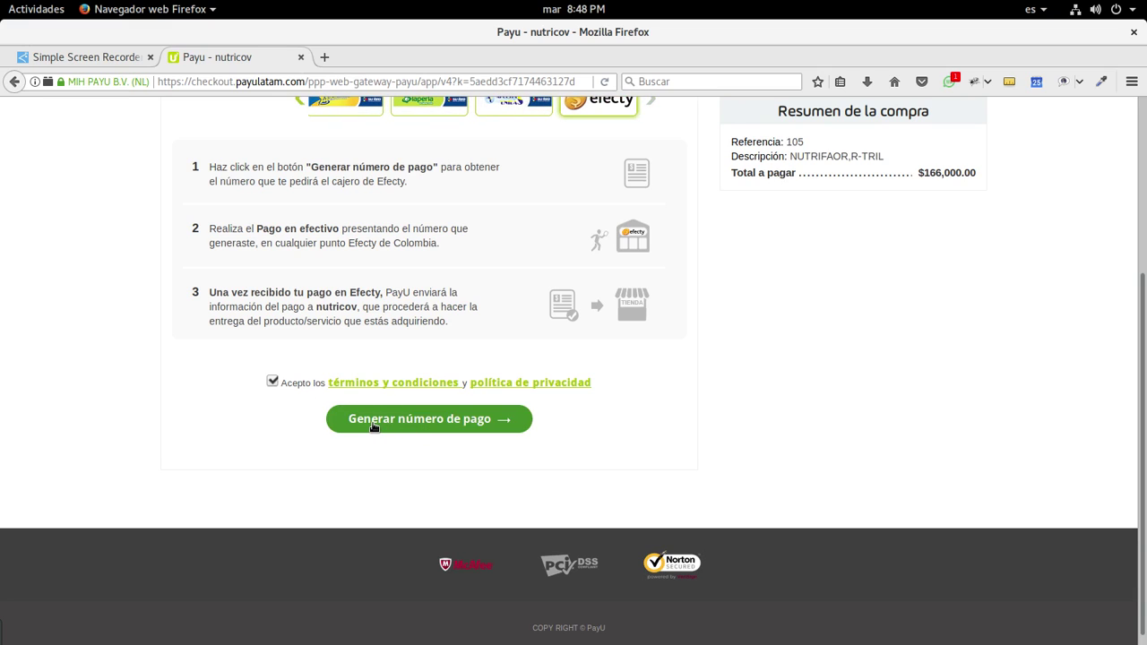
left_click(445, 428)
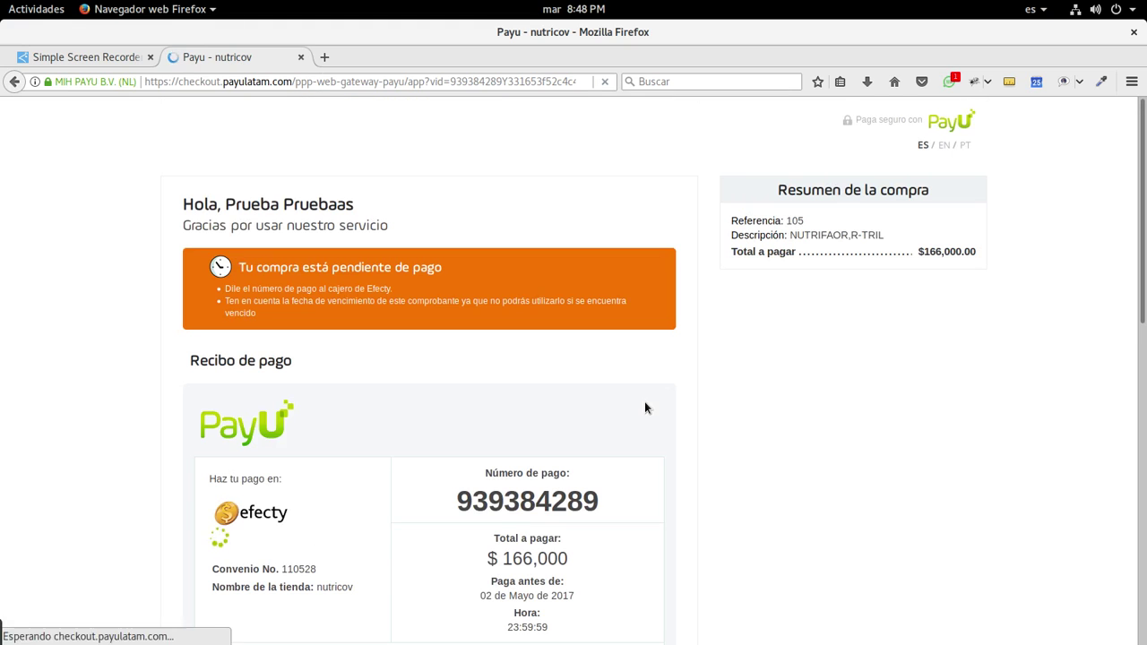
- Review the Efecty payment receipt, including the pending-payment notice, payment number, amount, due date and instructions of interest
double_click(282, 226)
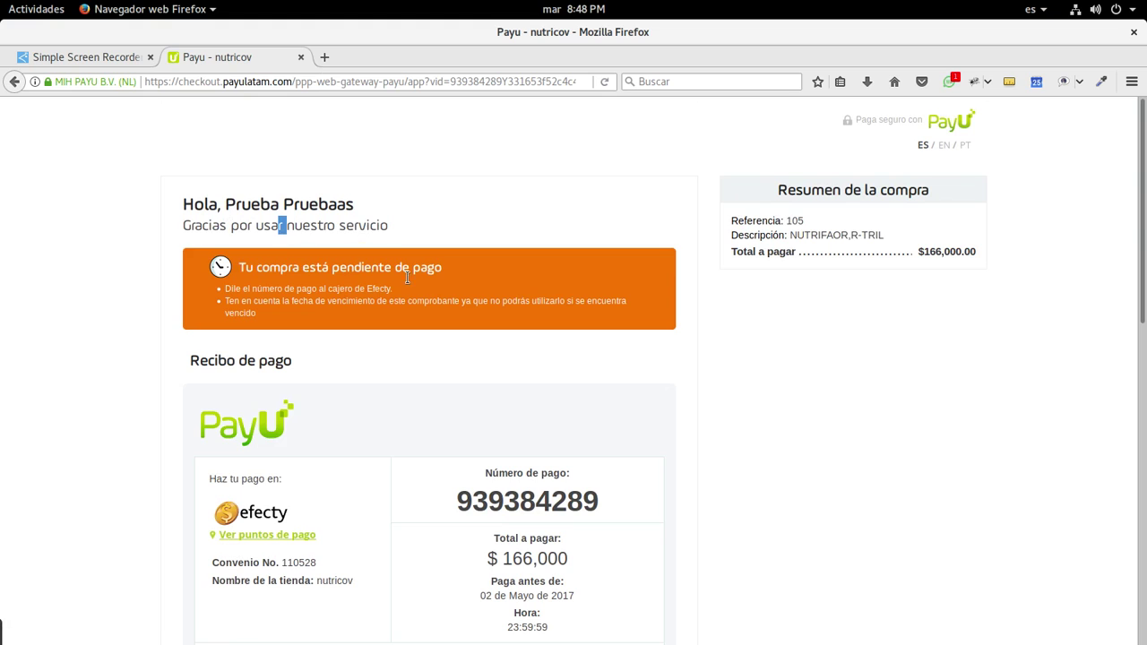
scroll(409, 279, "down", 1)
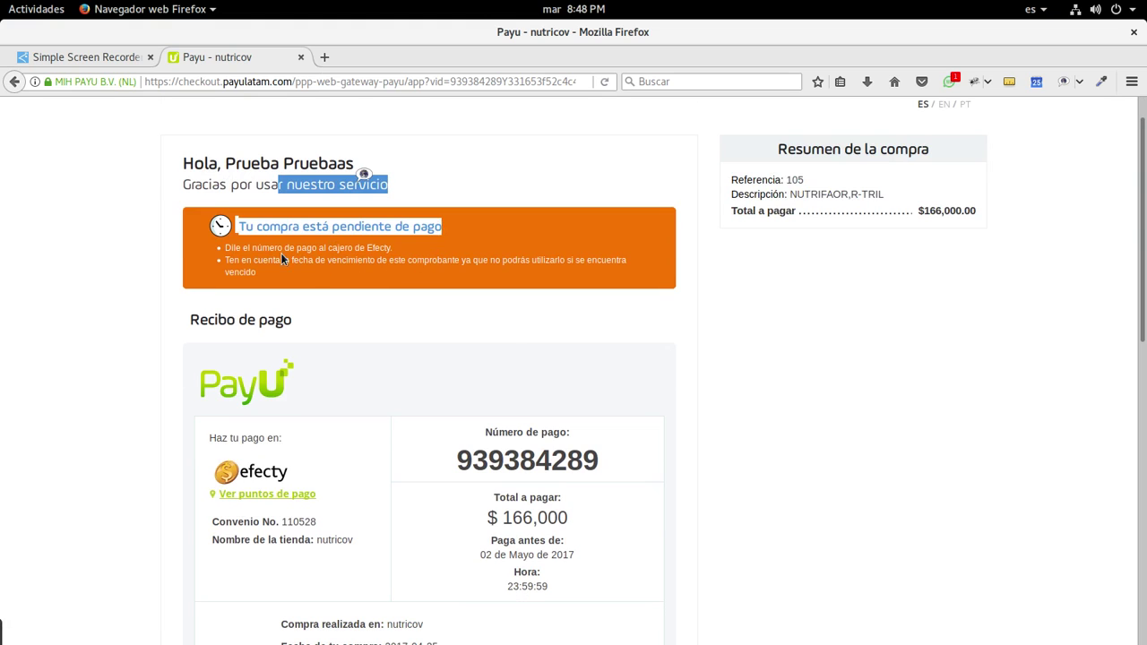
left_click(278, 247)
scroll(394, 318, "down", 3)
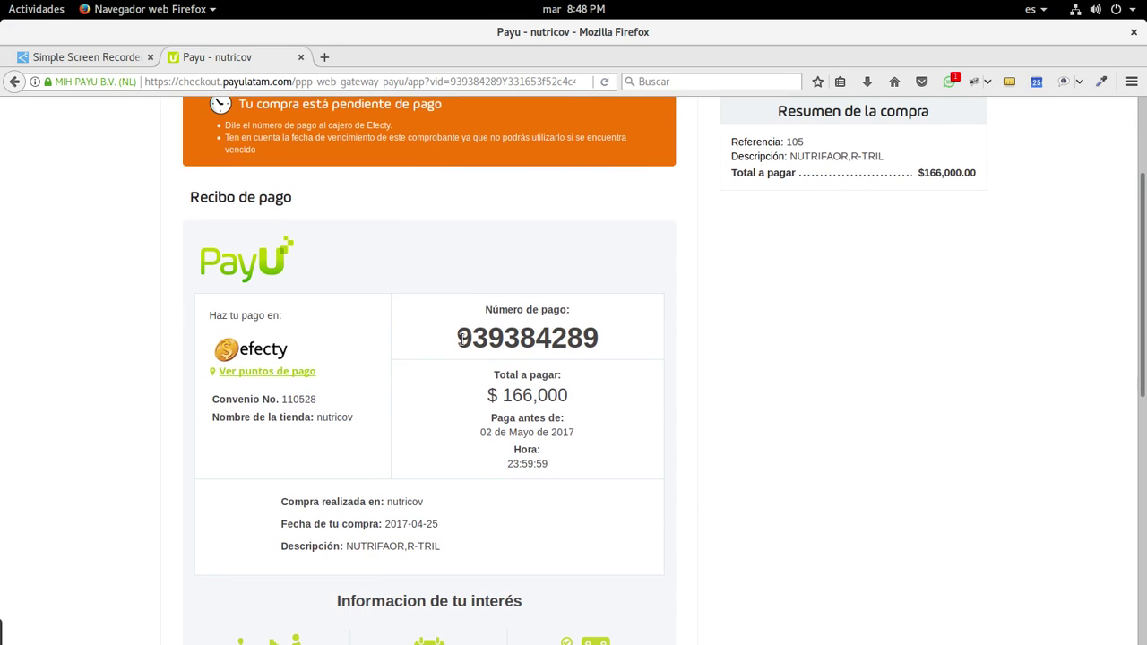
left_click_drag(458, 339, 599, 338)
scroll(461, 439, "down", 2)
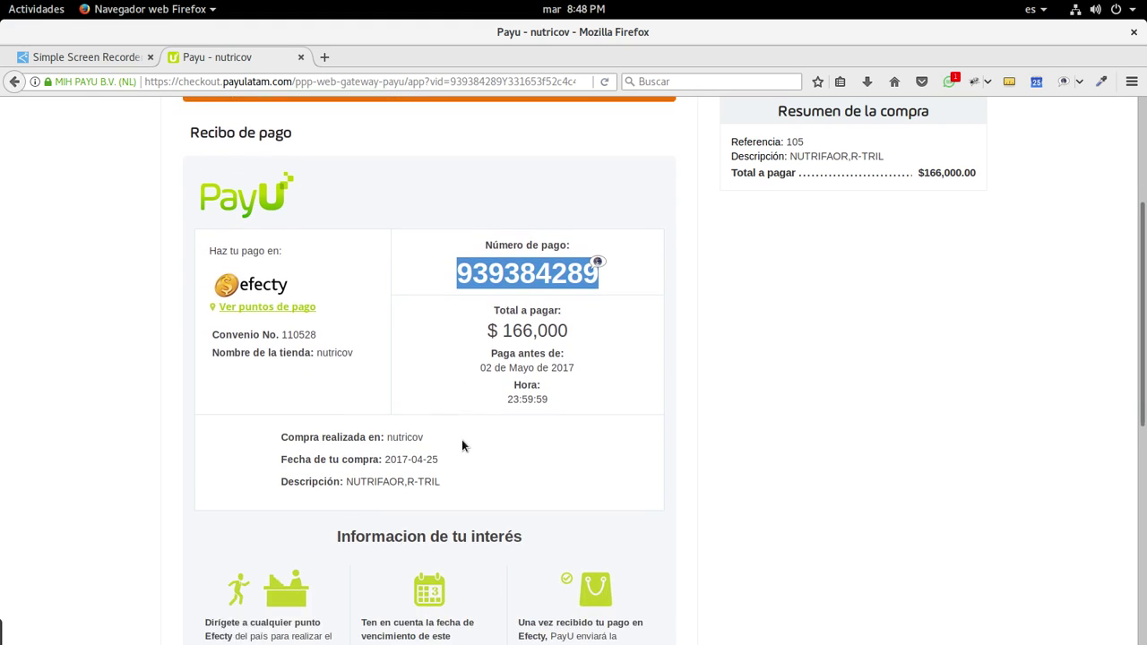
scroll(462, 445, "down", 5)
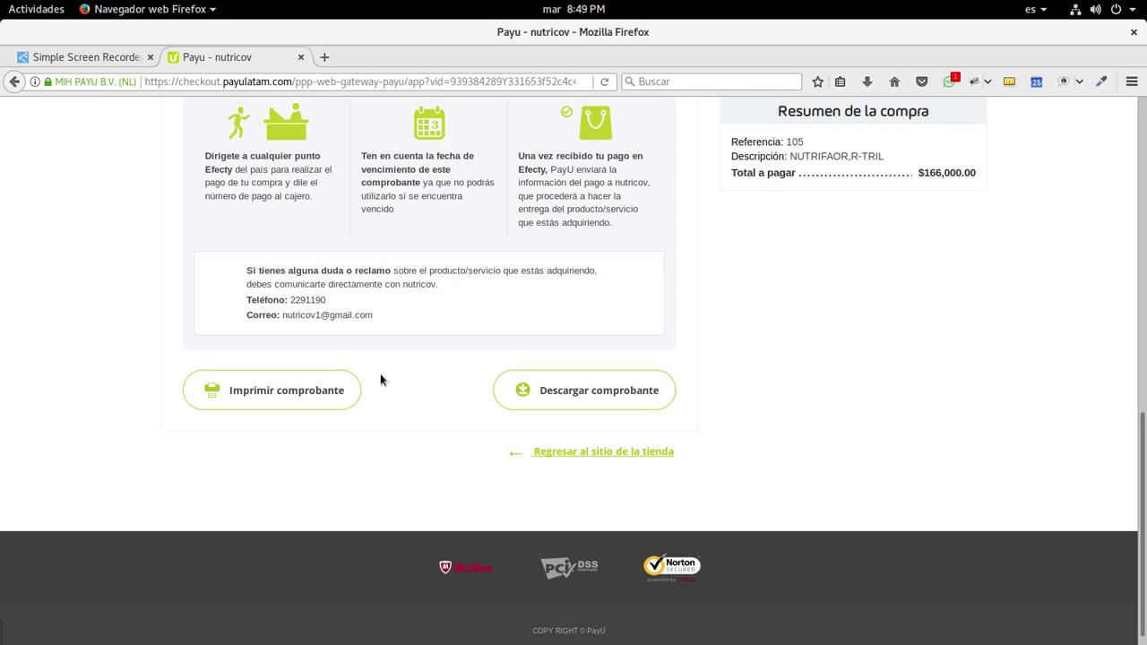
- Return from the payment receipt to the store site and load its home page at nutricov.com/2016/
left_click(581, 451)
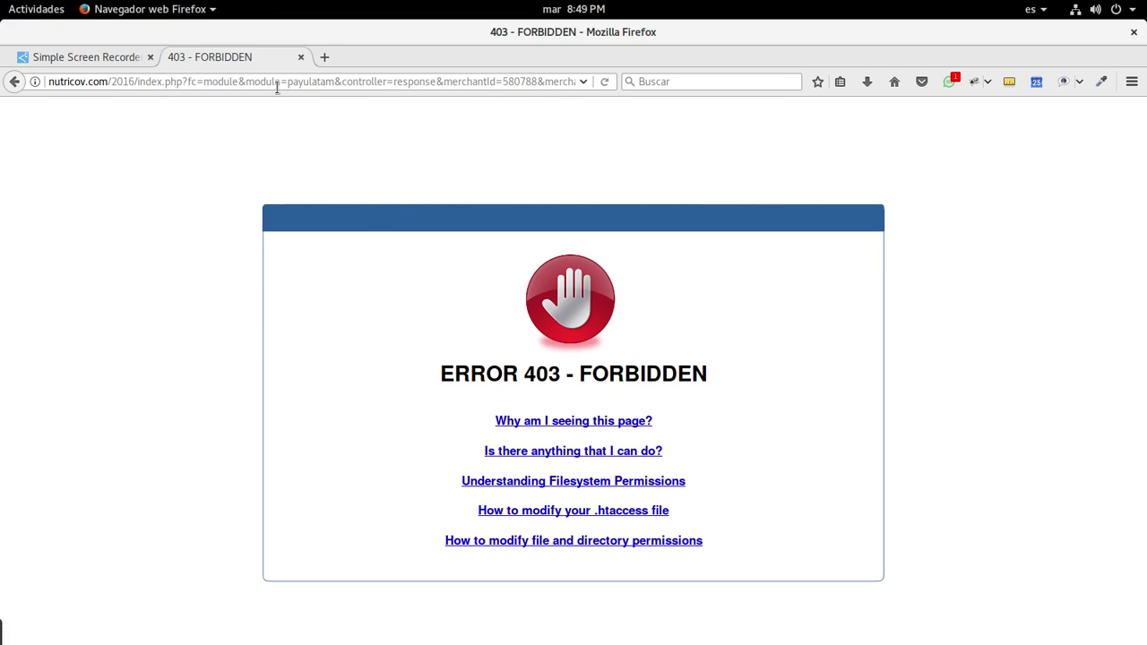
left_click_drag(276, 82, 402, 77)
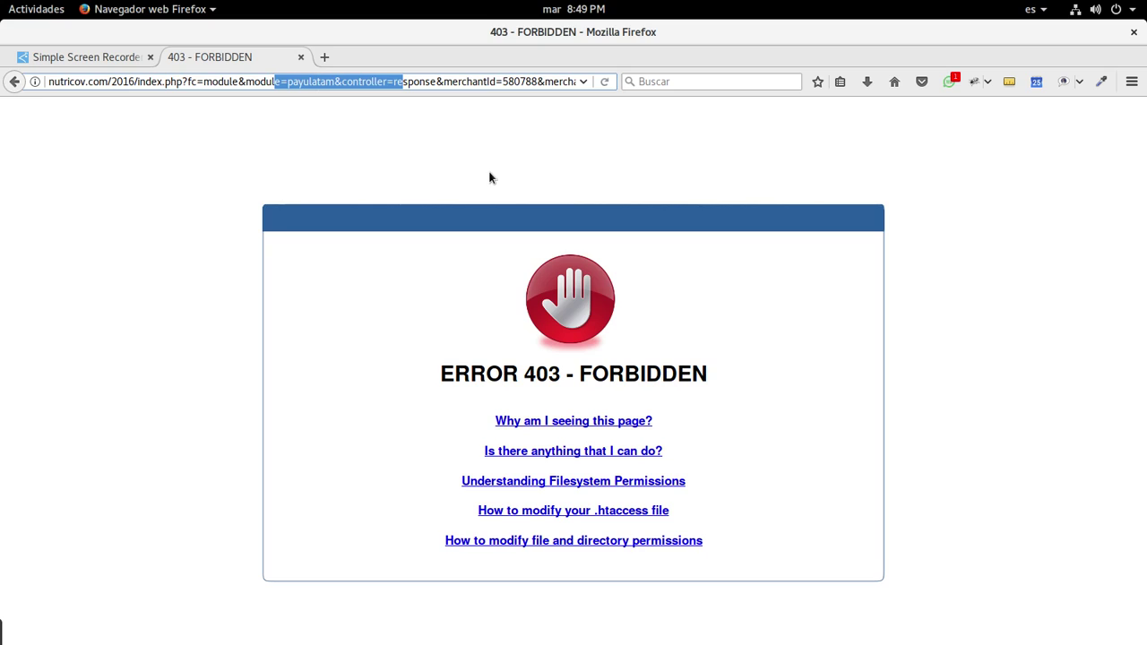
left_click(139, 81)
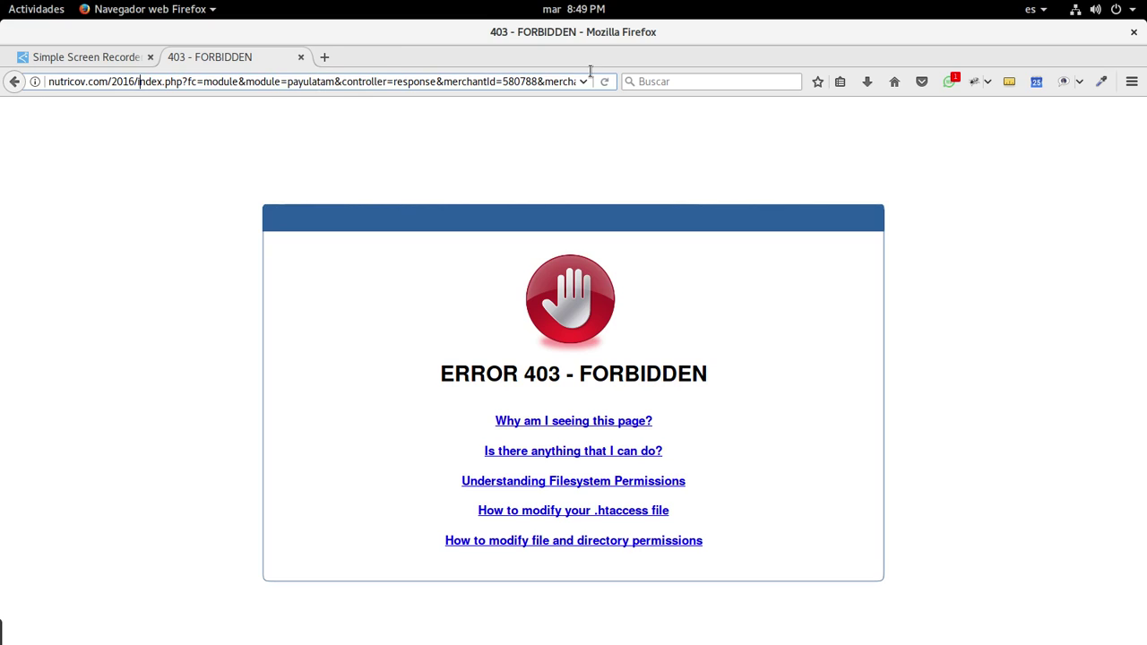
left_click(532, 82, "shift")
left_click(219, 81)
left_click_drag(137, 82, 699, 81)
key("ctrl+v")
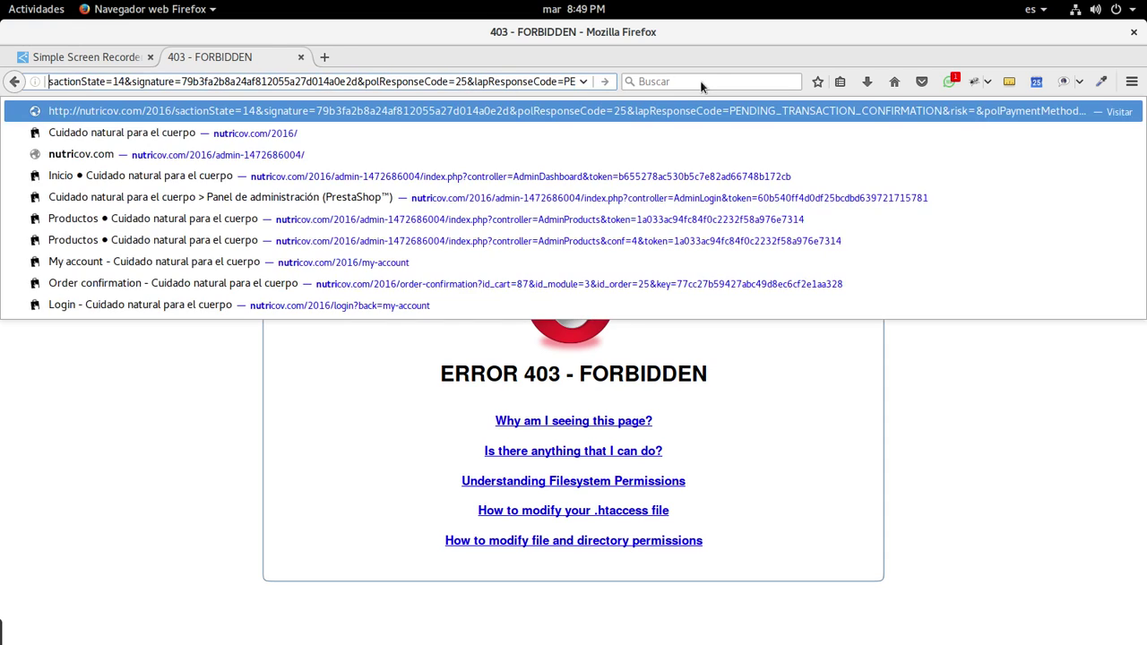
key("ctrl+a")
key("Return")
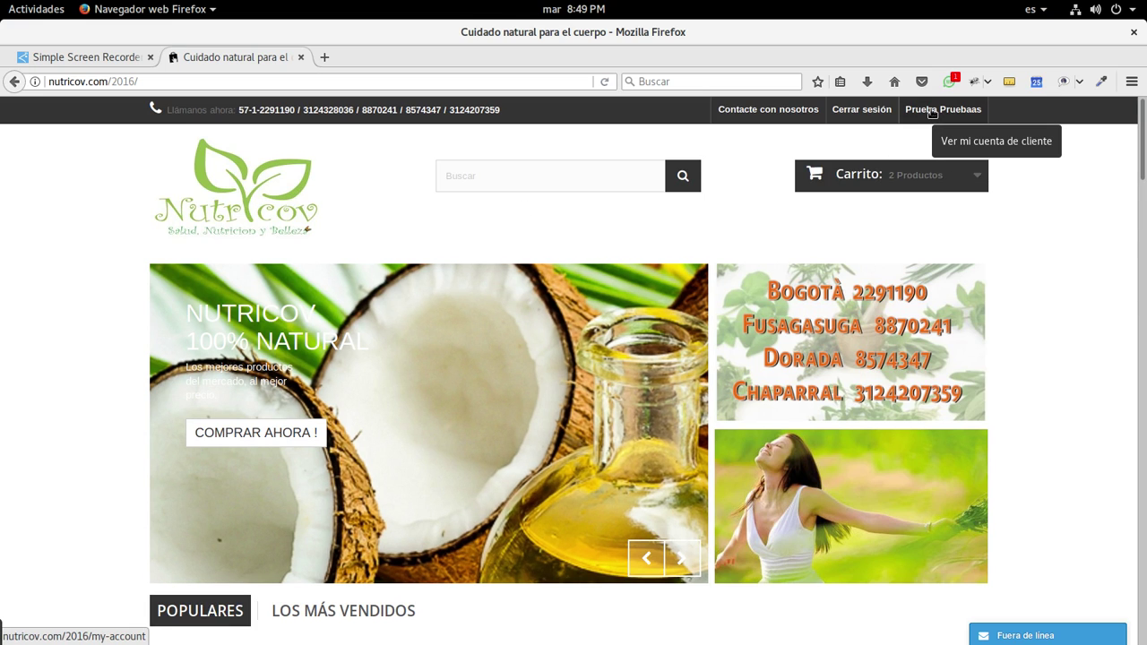
- Open the customer account's order history and review the listed orders with their payment methods and statuses
left_click(932, 109)
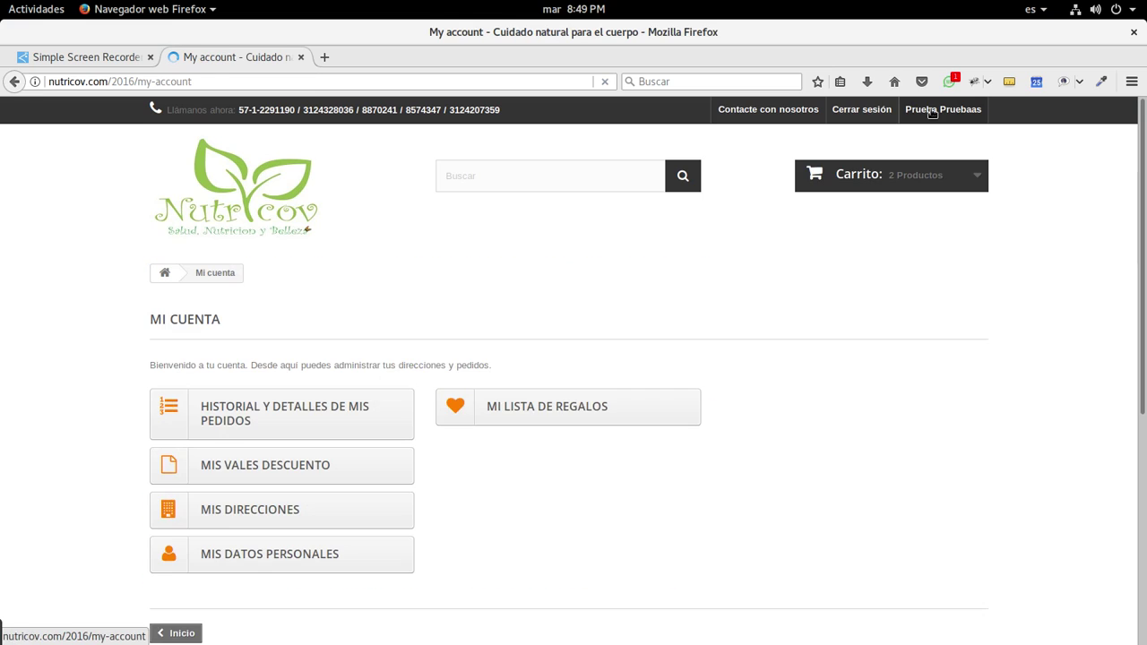
scroll(203, 263, "down", 3)
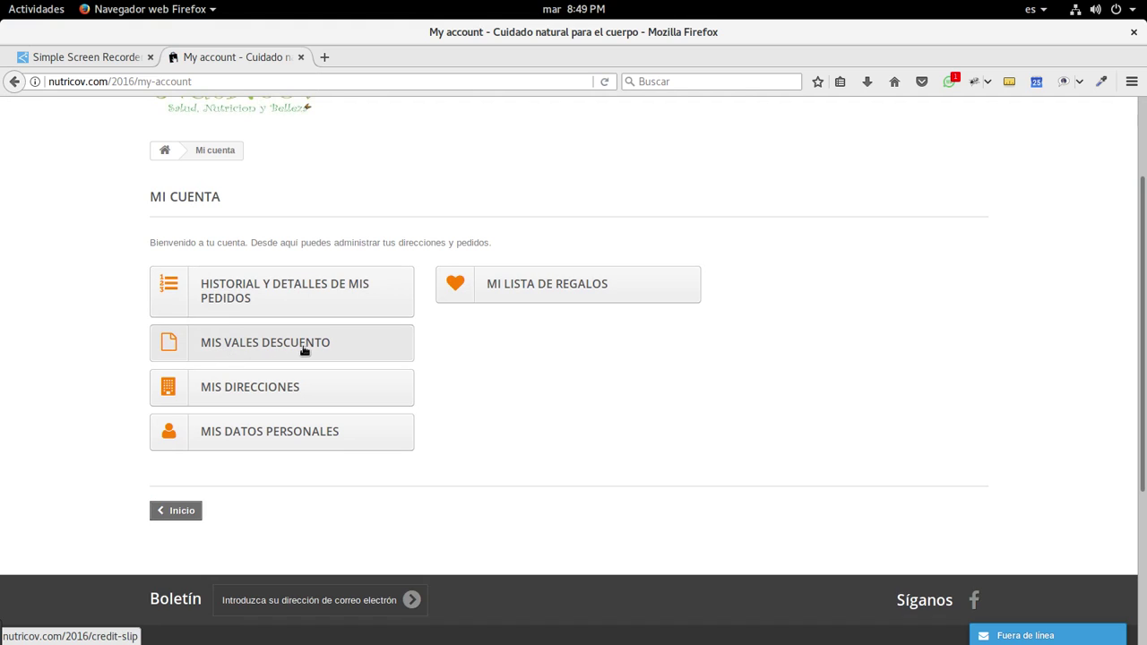
left_click(230, 295)
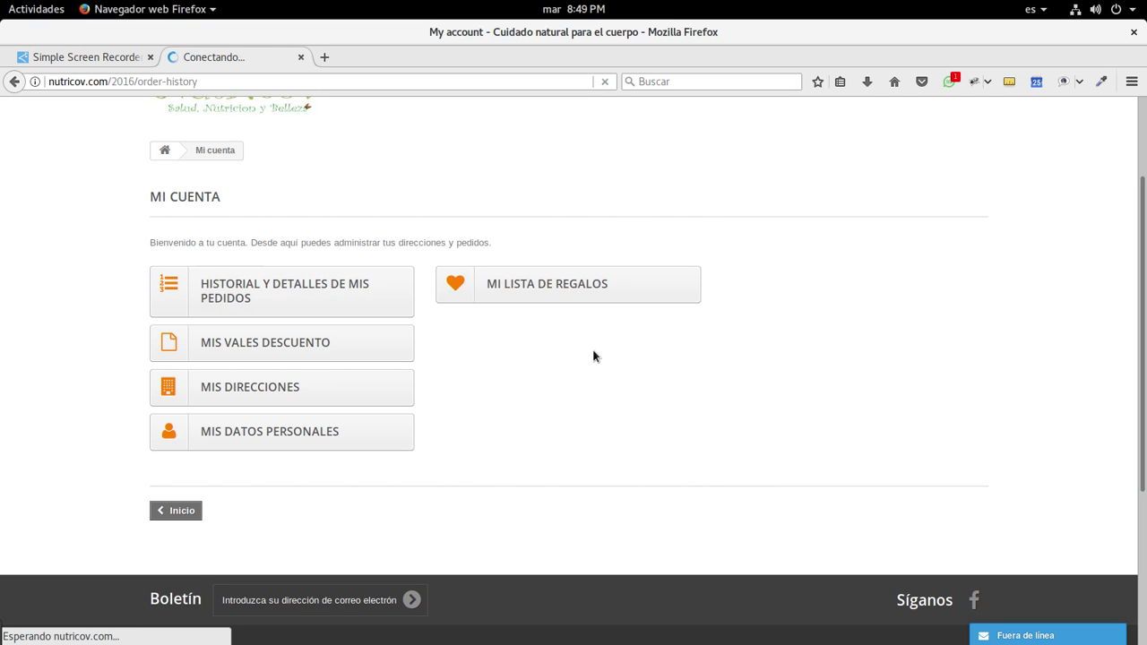
scroll(656, 381, "down", 3)
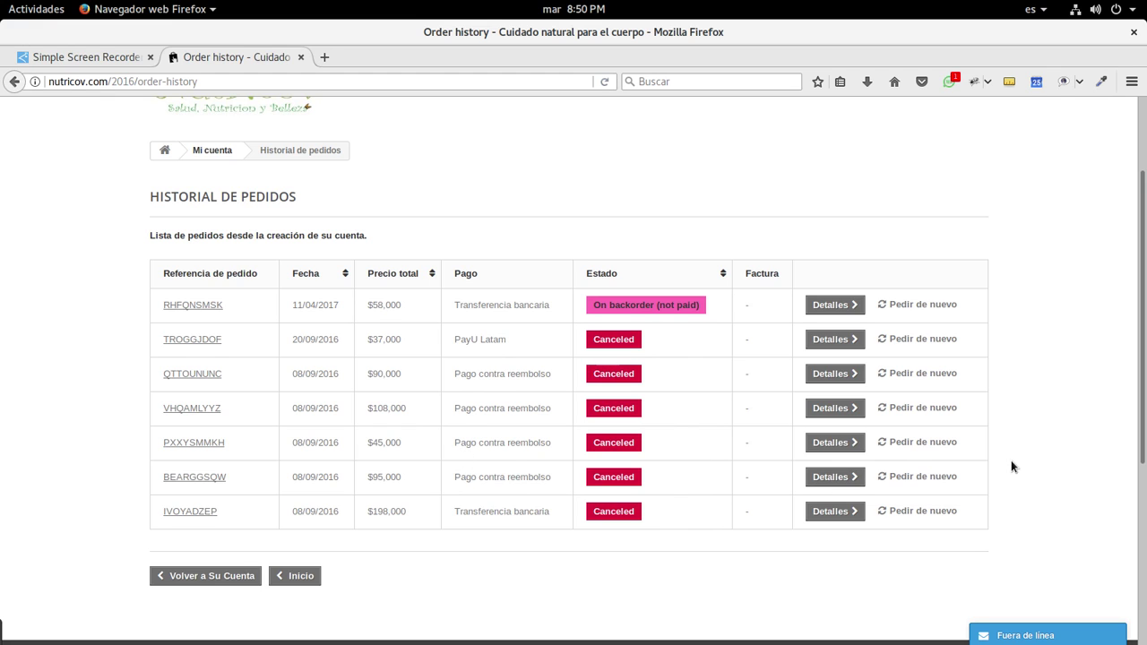
scroll(1012, 466, "down", 2)
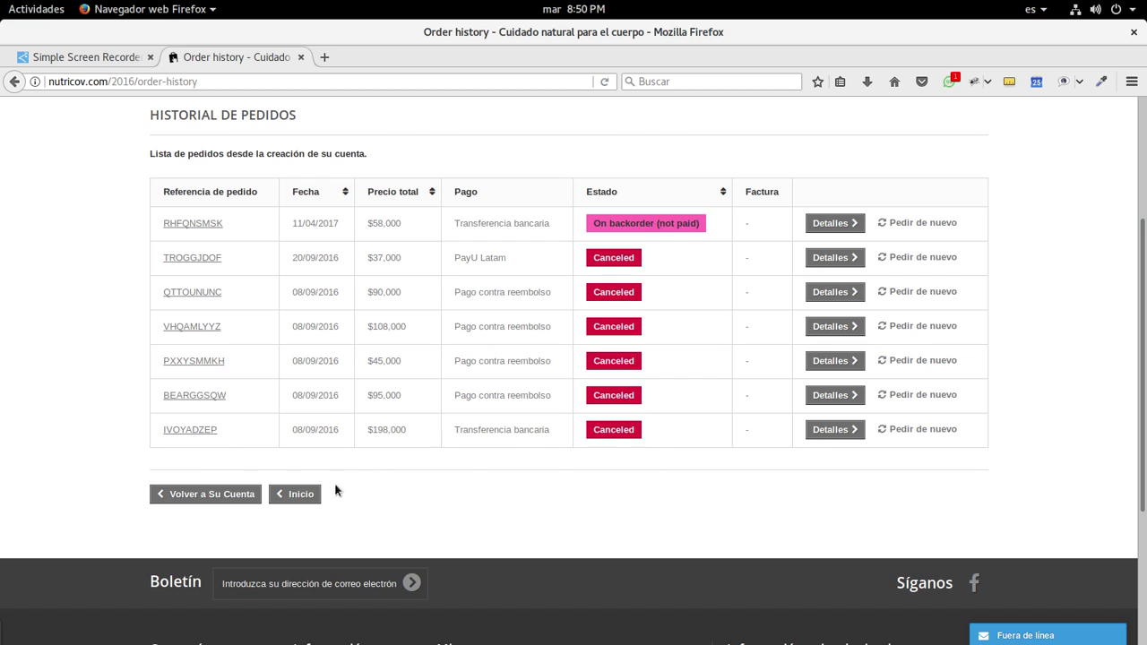
- Go back to the store's home page and log out of the customer account
left_click(298, 494)
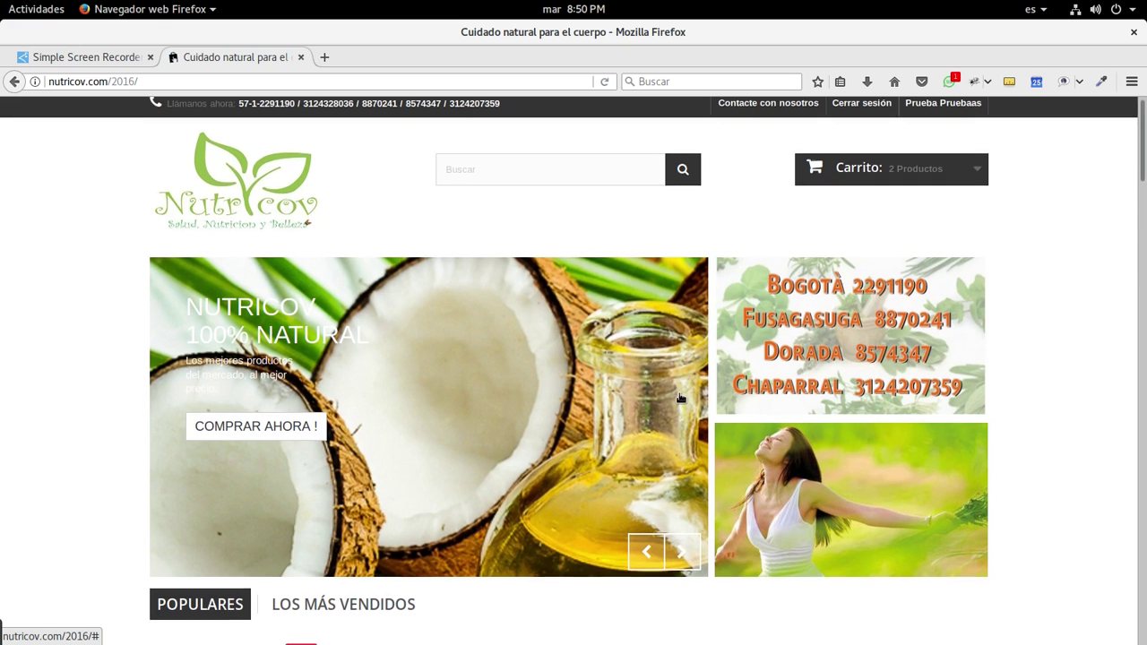
scroll(680, 398, "down", 6)
scroll(593, 375, "up", 3)
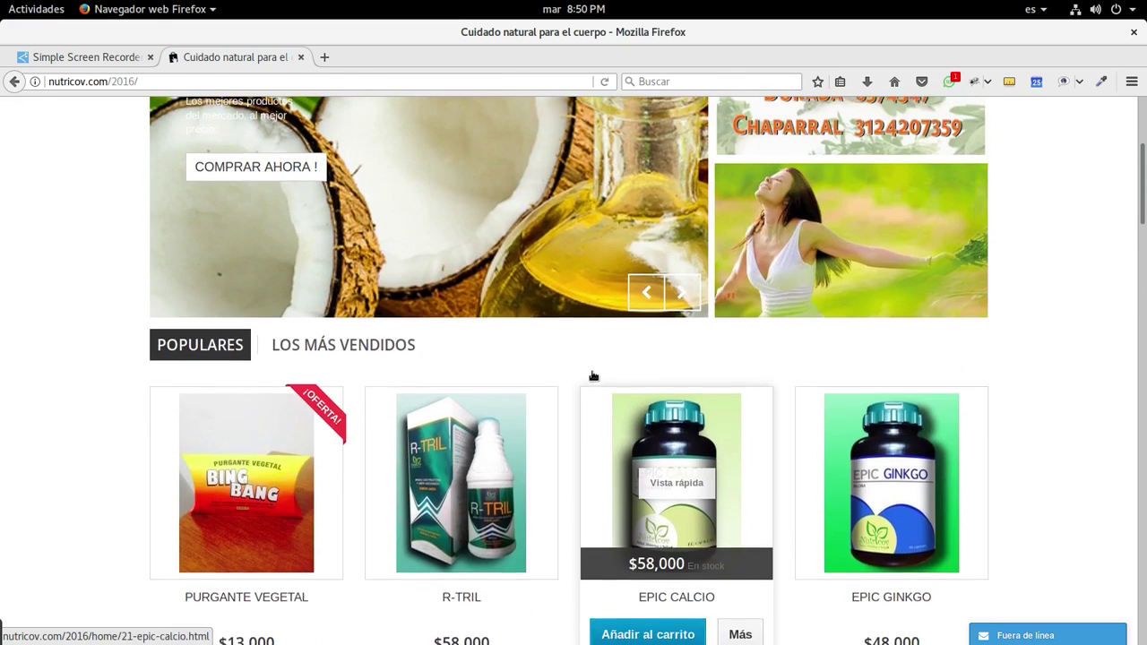
scroll(593, 375, "up", 5)
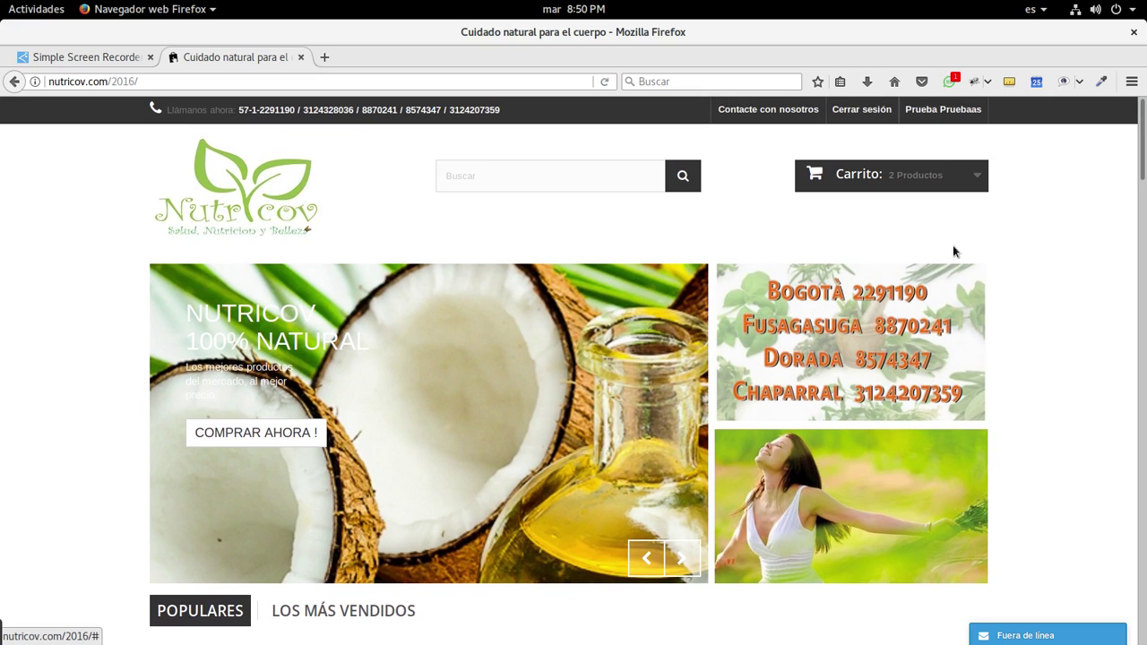
left_click(868, 117)
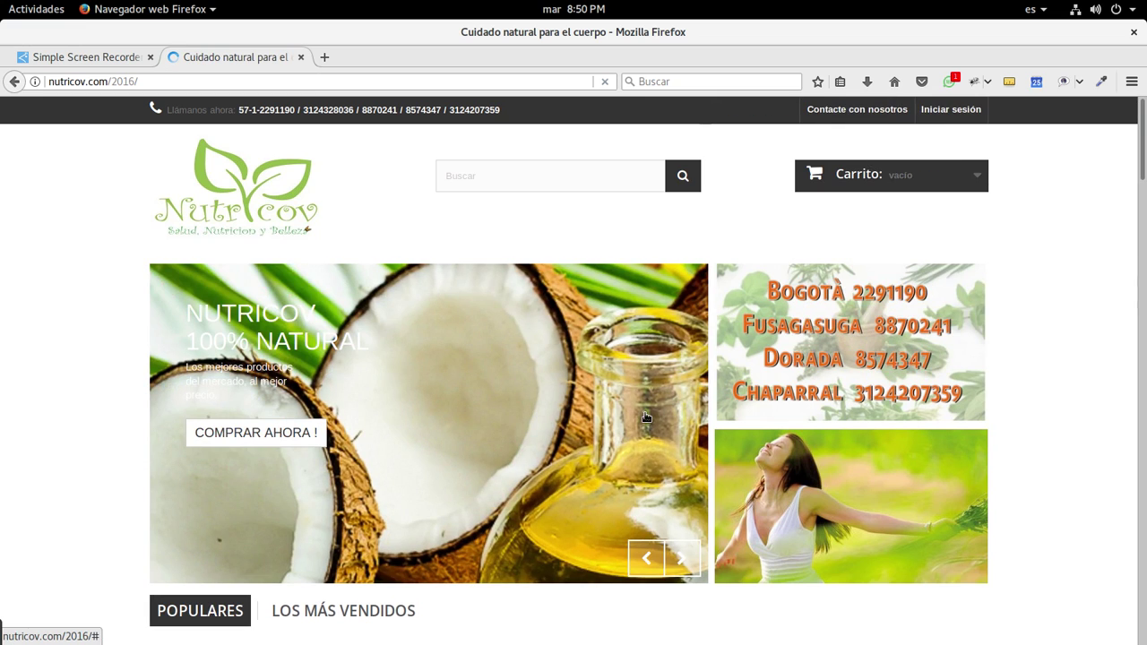
- Look over the popular products on the home page and highlight the store's web address
scroll(645, 417, "down", 10)
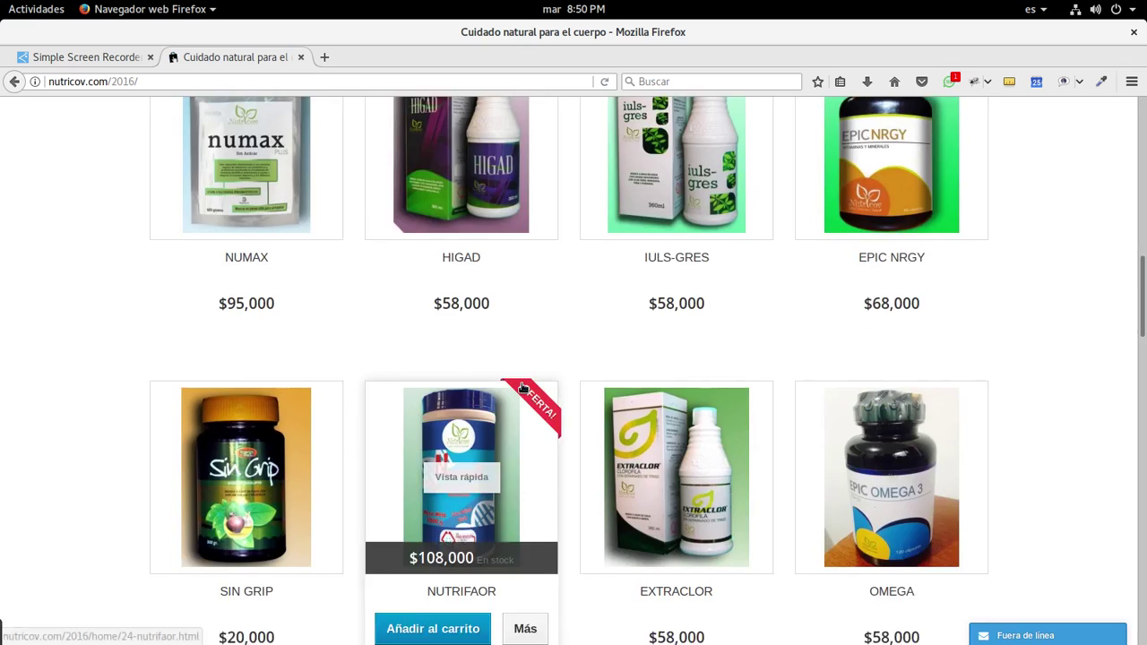
scroll(525, 387, "down", 3)
scroll(519, 391, "up", 8)
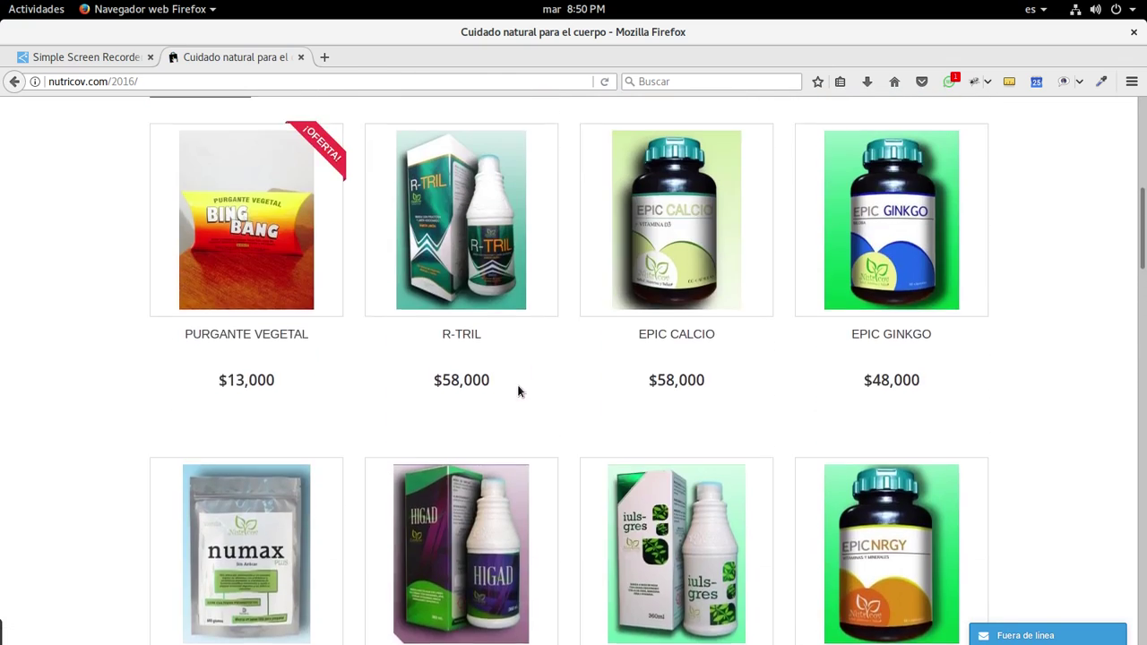
scroll(518, 391, "up", 6)
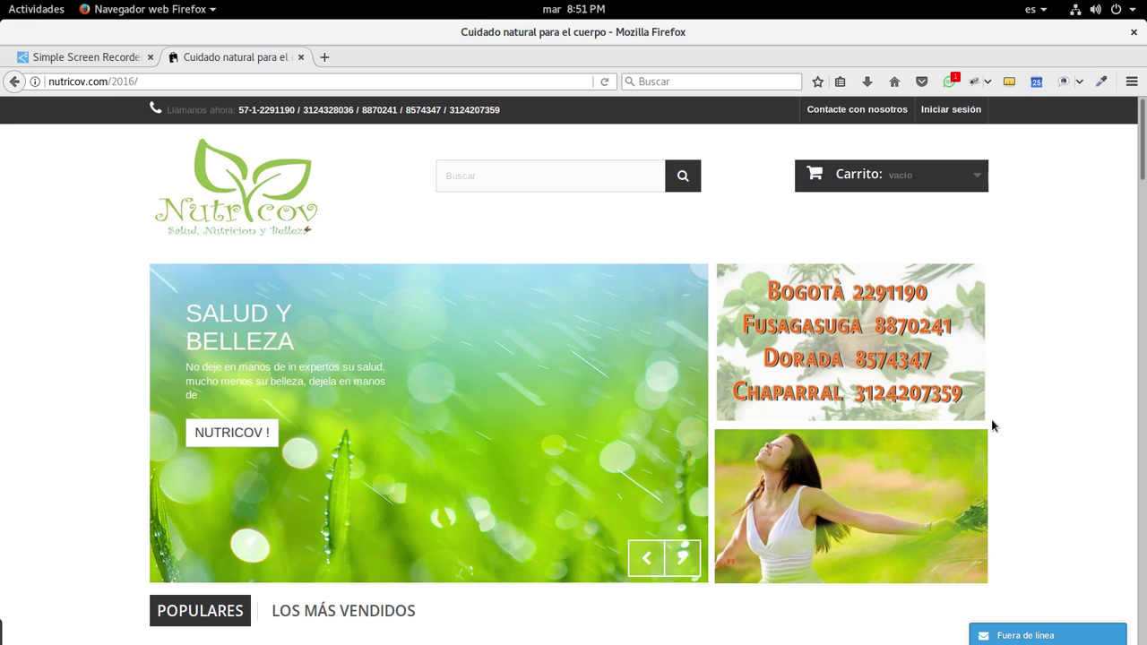
left_click_drag(154, 82, 36, 81)
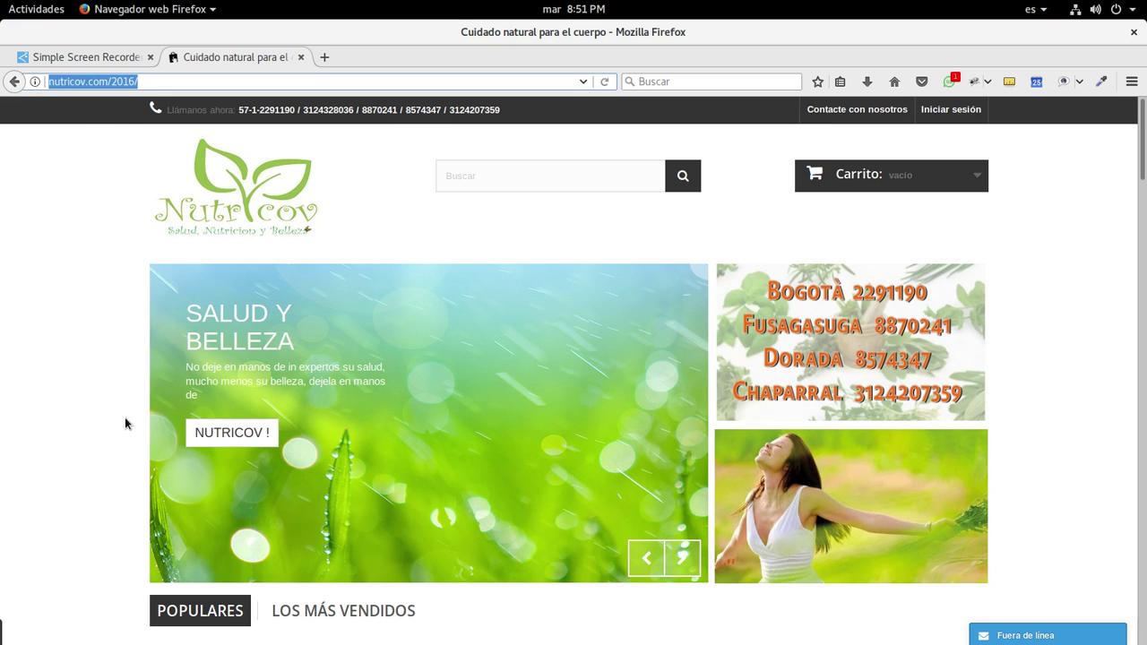
left_click(100, 312)
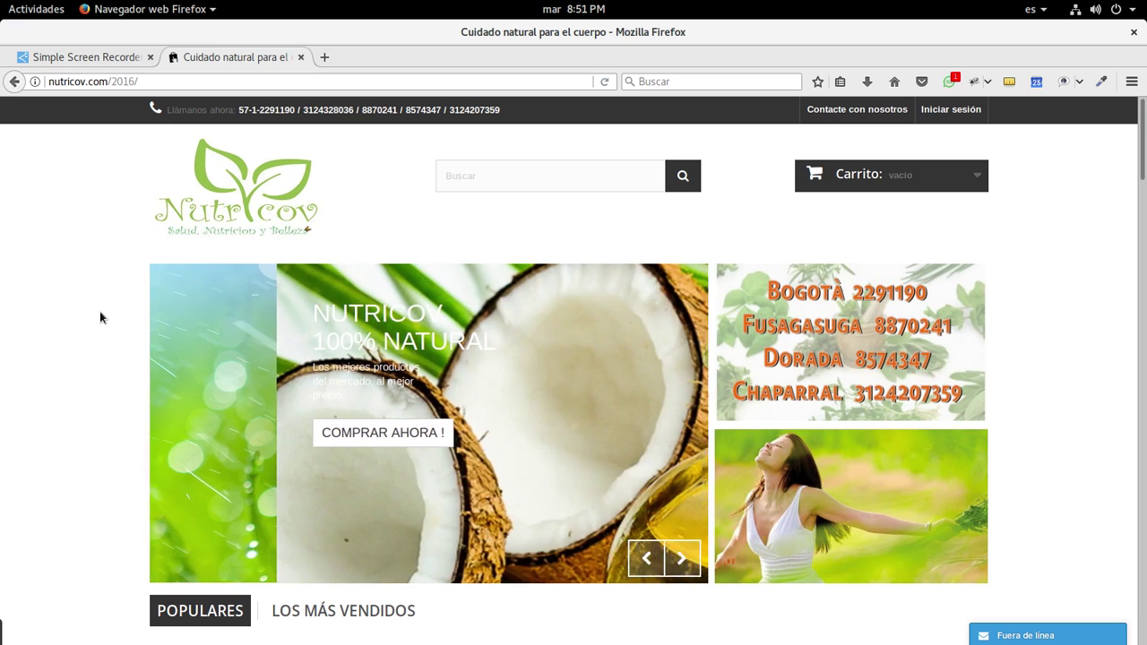